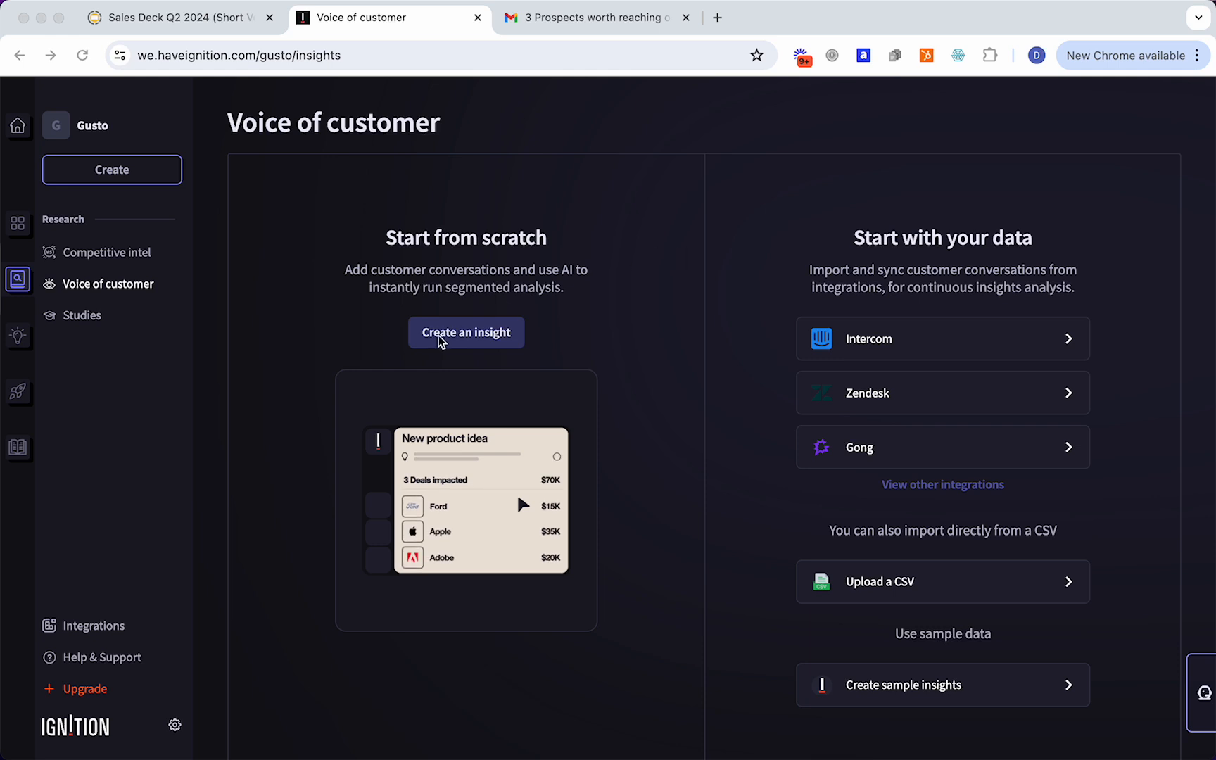
- Open the call transcription integrations and review what the Clari Copilot integration needs to connect
click(663, 357)
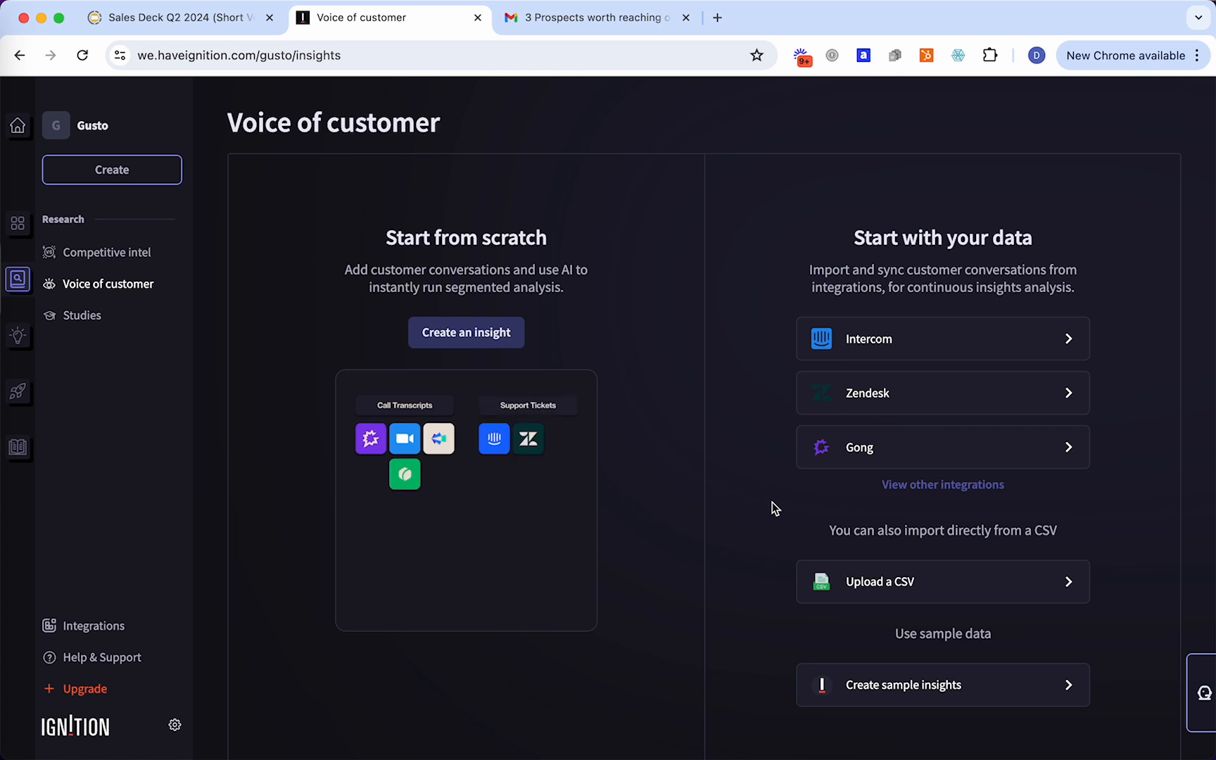
click(937, 488)
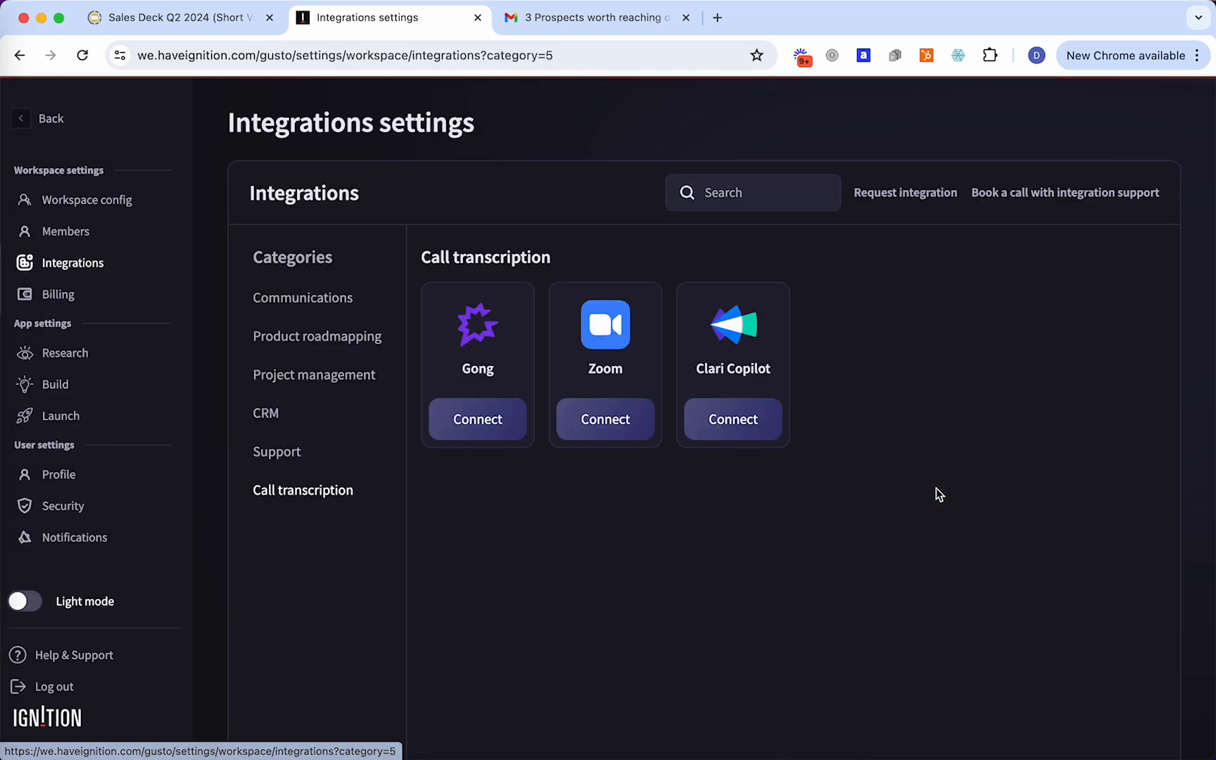
click(733, 422)
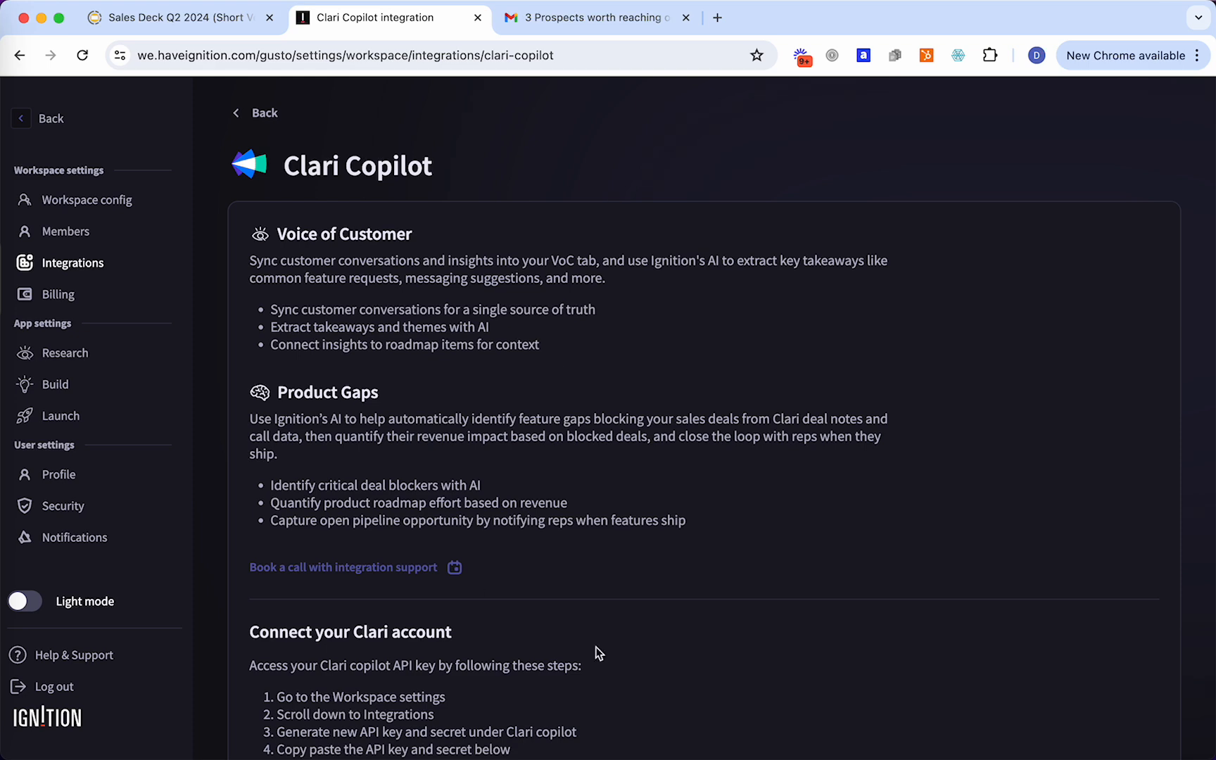
scroll(426, 624, down, 3)
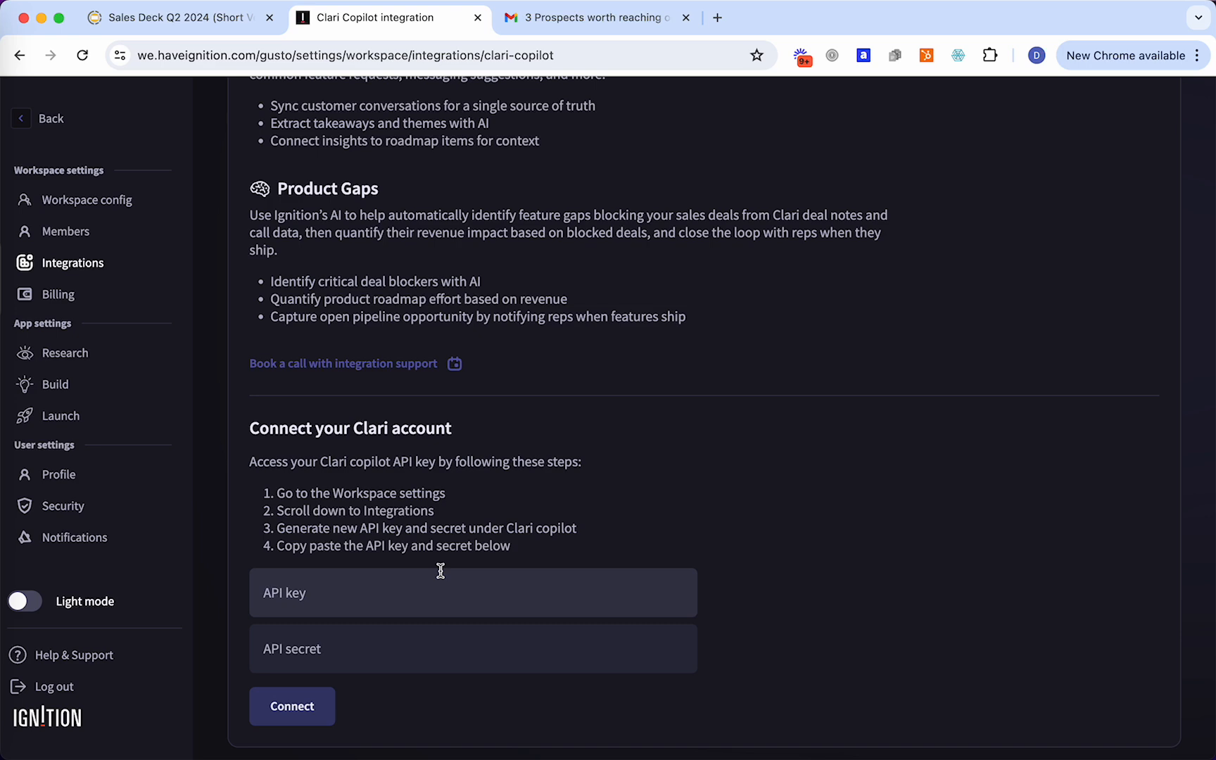
scroll(442, 480, up, 5)
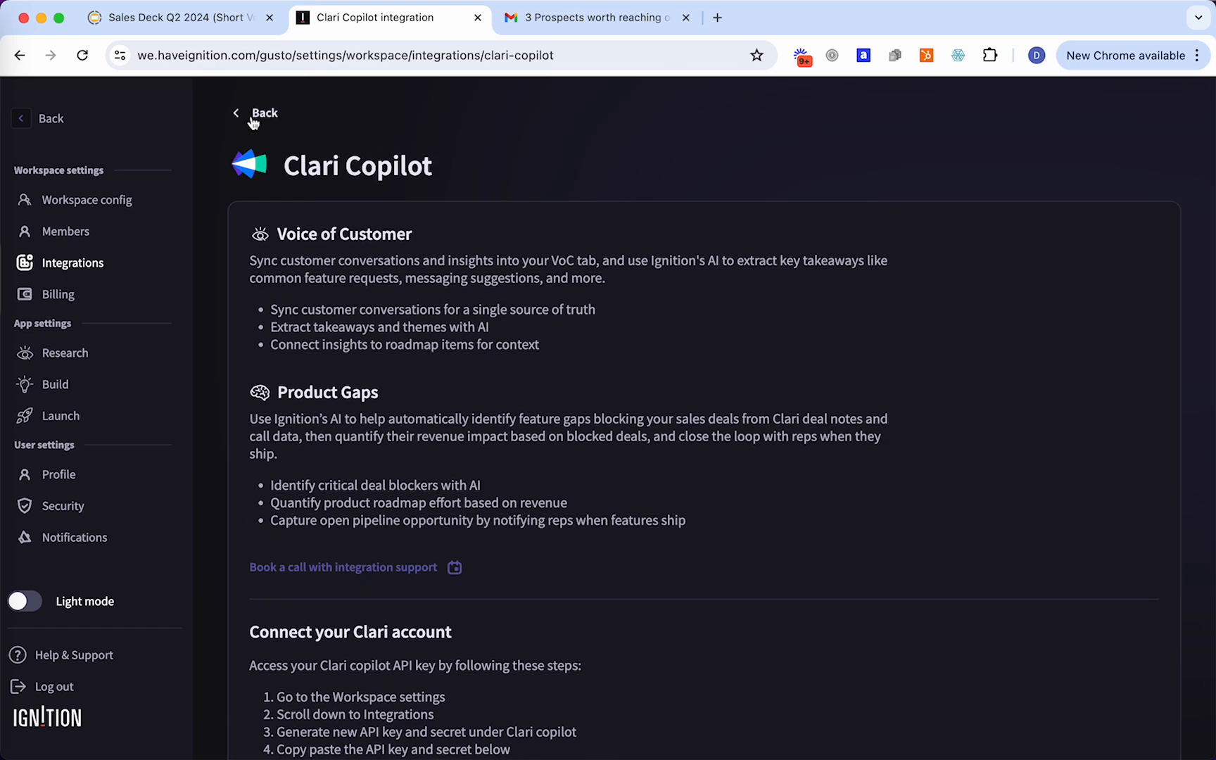
click(255, 117)
- Open the Gong integration from the call transcription category and start connecting a Gong account
scroll(790, 459, down, 10)
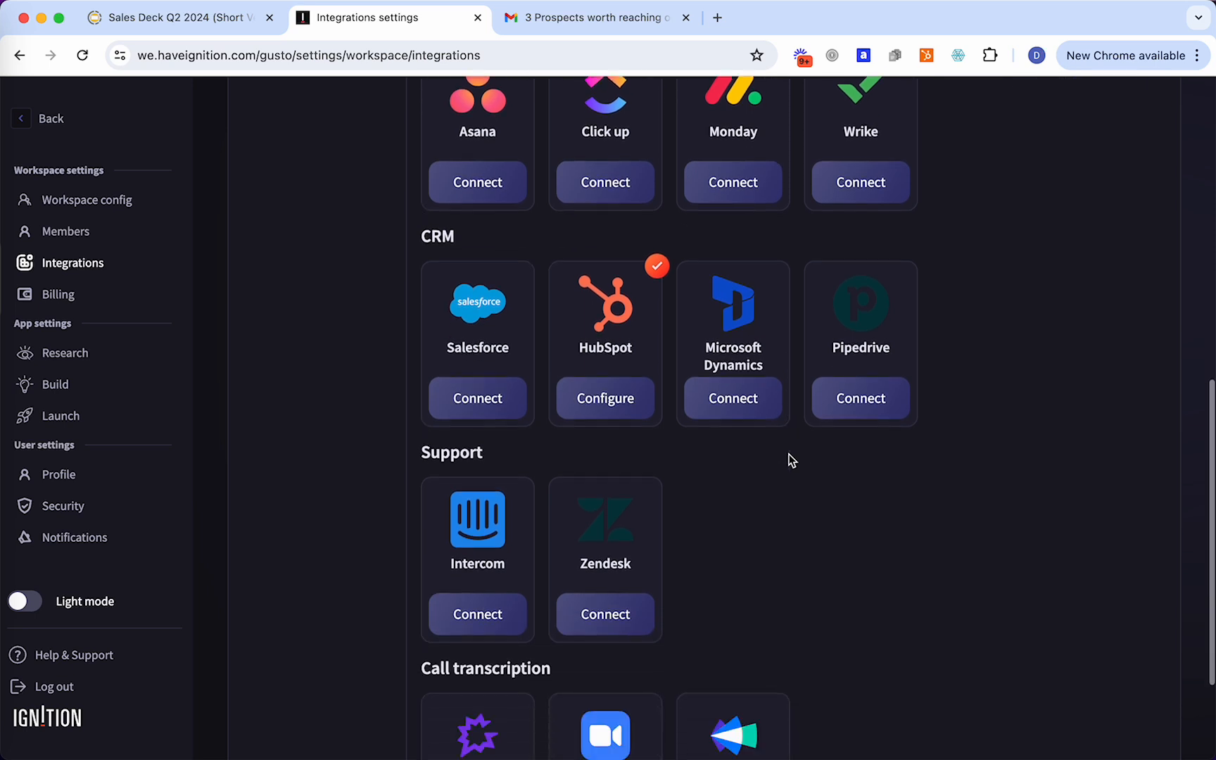
scroll(732, 500, down, 3)
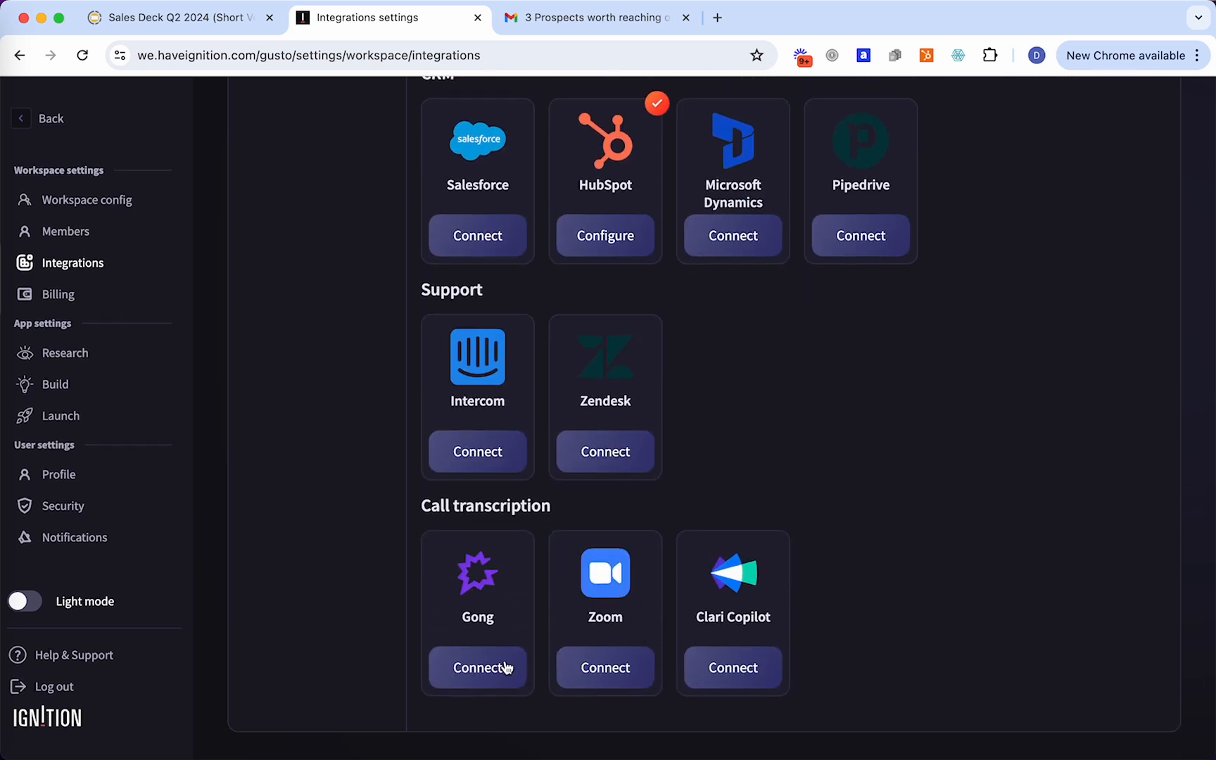
click(495, 670)
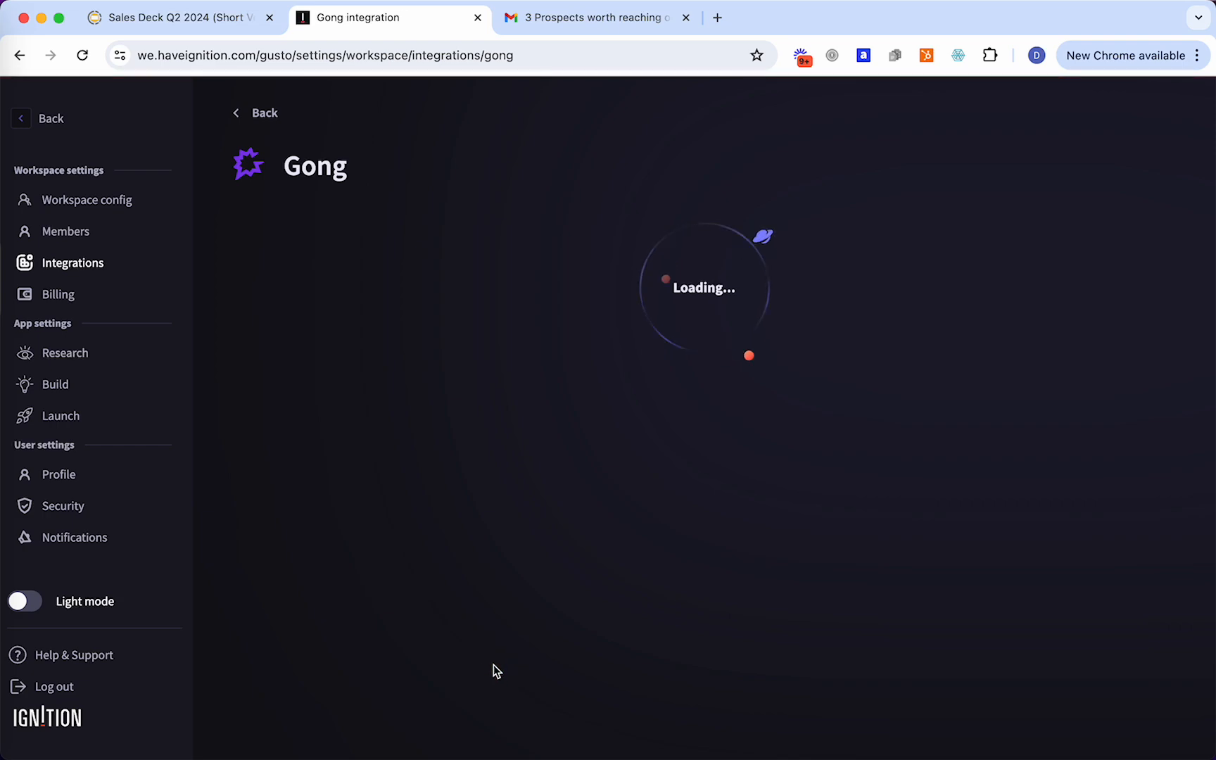
scroll(450, 450, down, 1)
scroll(445, 456, up, 1)
click(271, 684)
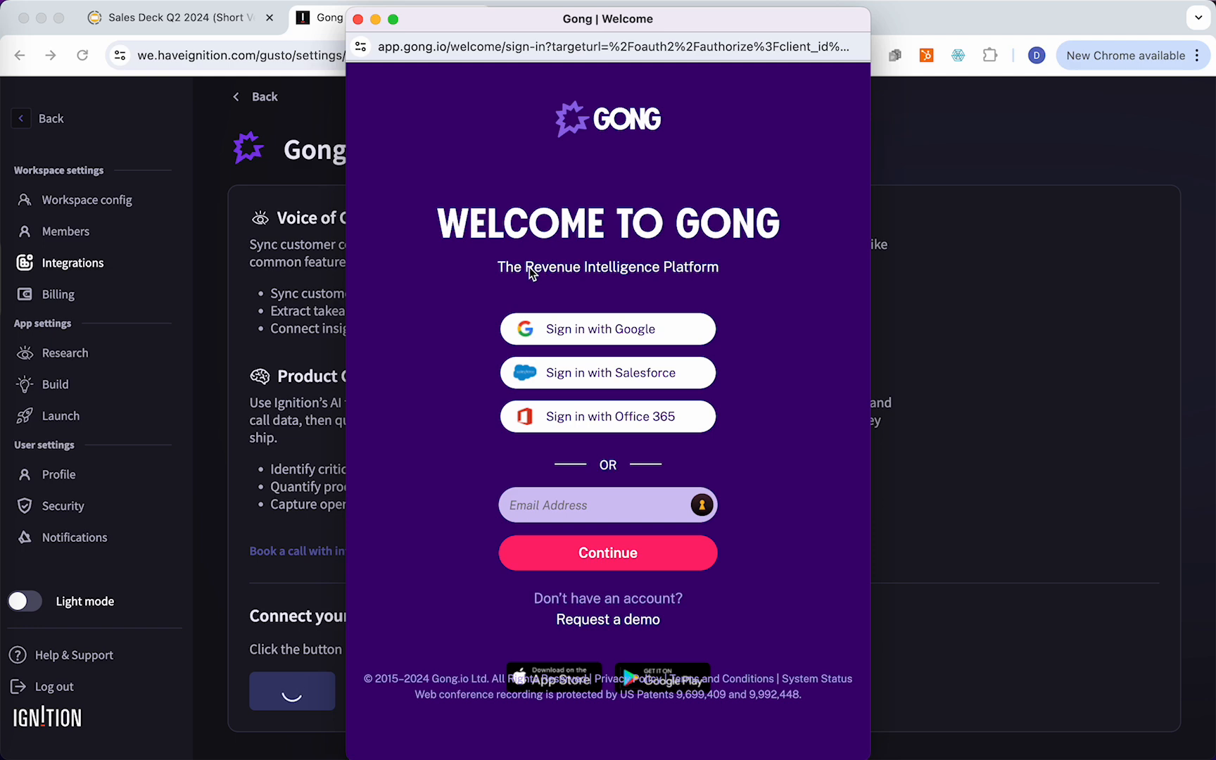
- Sign in to Gong with the existing Google account and allow Ignition to access the Gong account
click(609, 330)
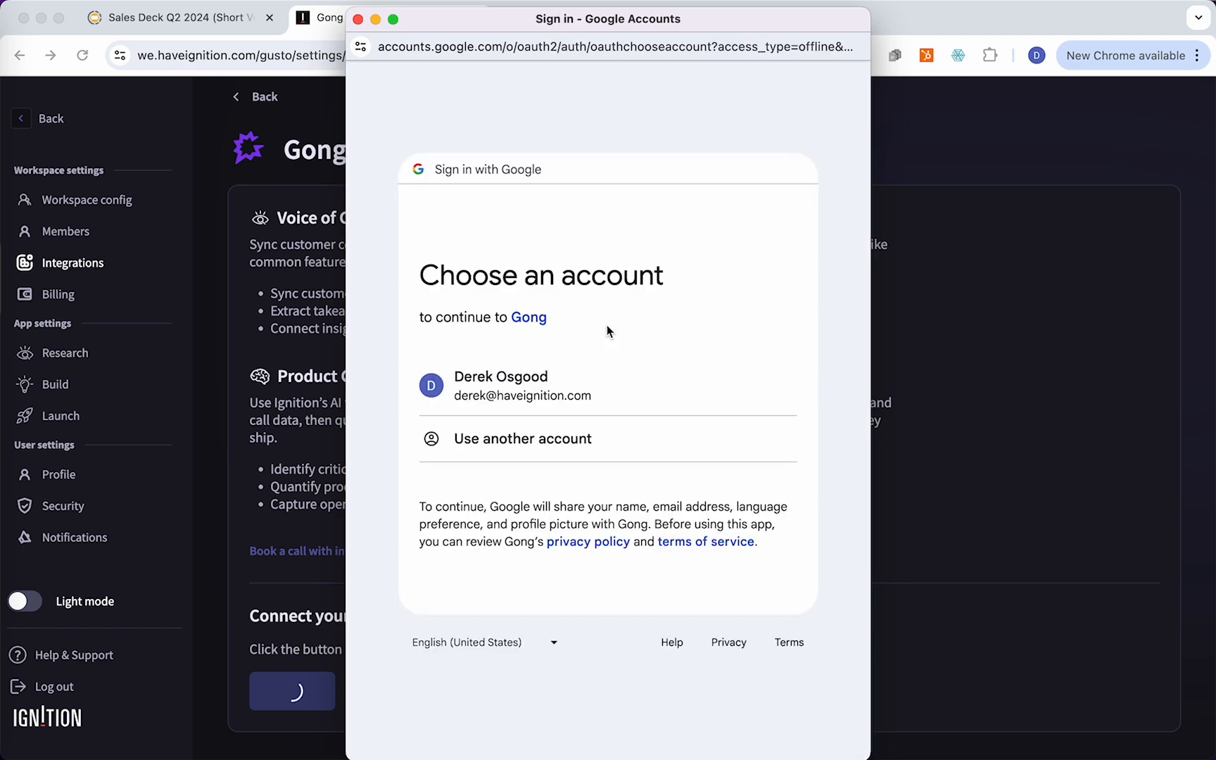
click(505, 390)
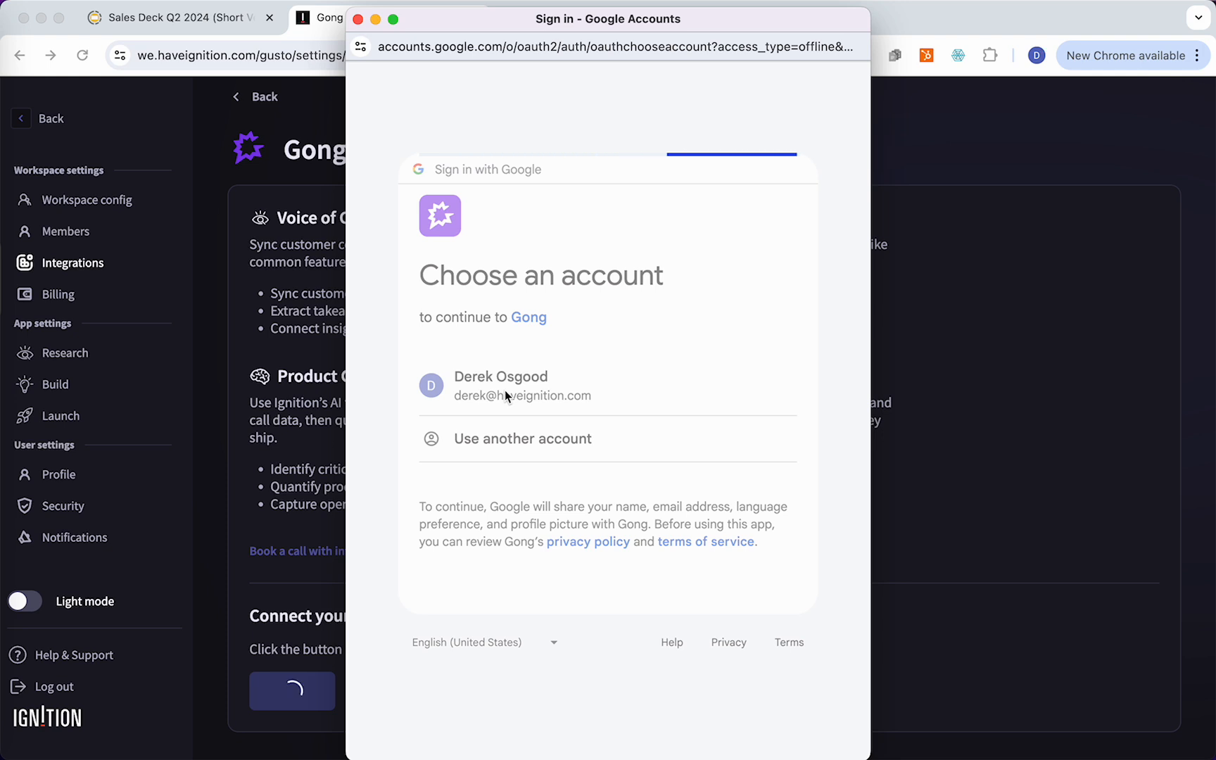
click(687, 576)
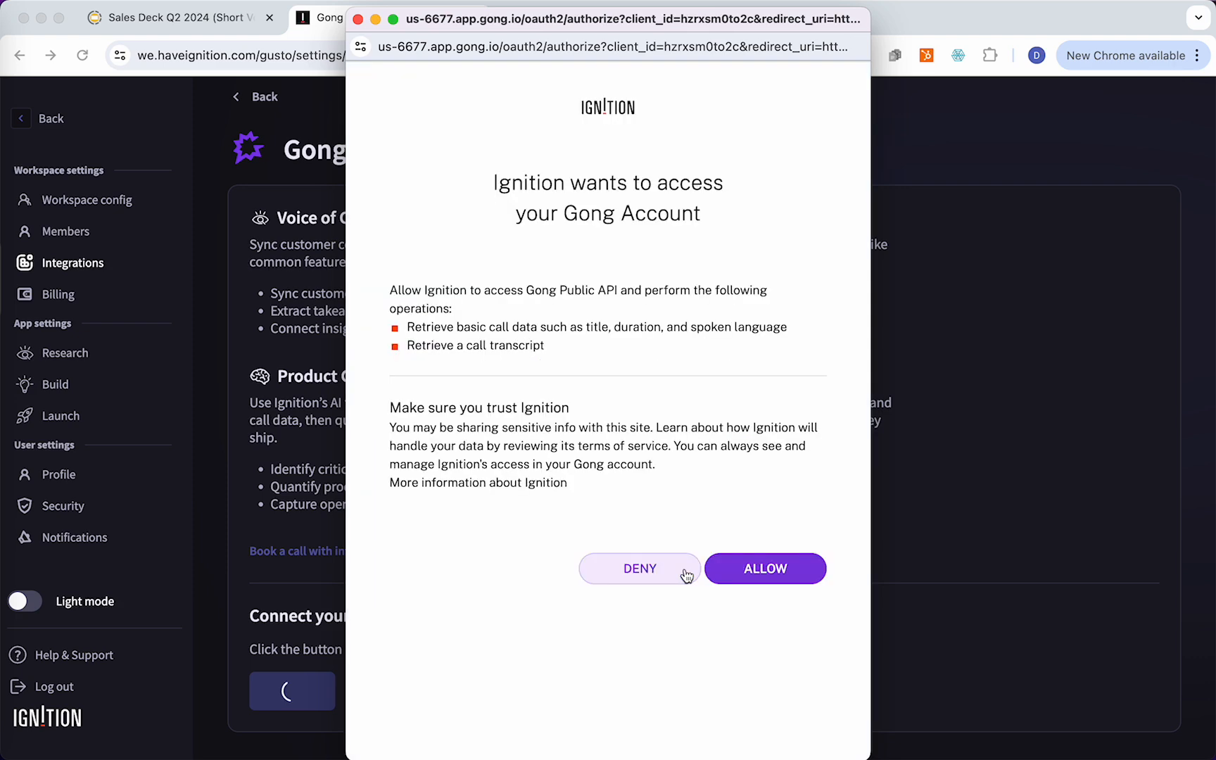
click(755, 571)
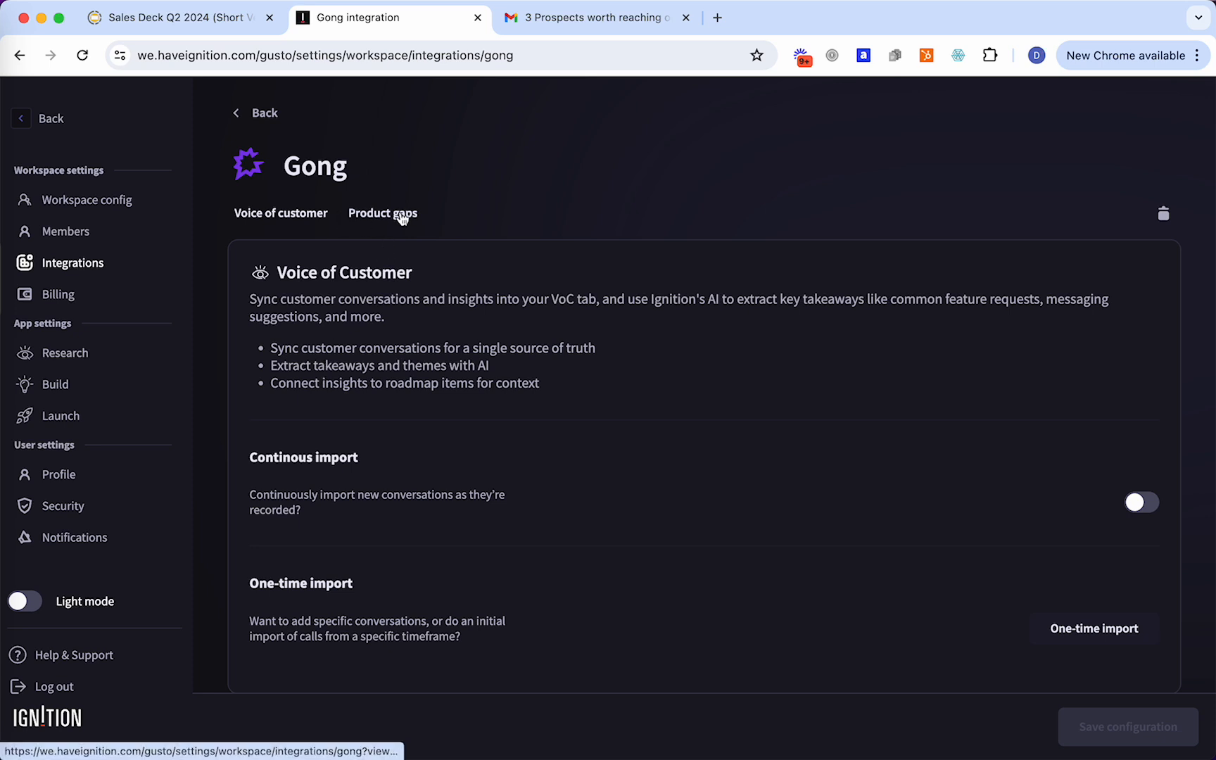
- Turn on continuous import of new Gong conversations for Voice of customer and open the one-time import
click(400, 215)
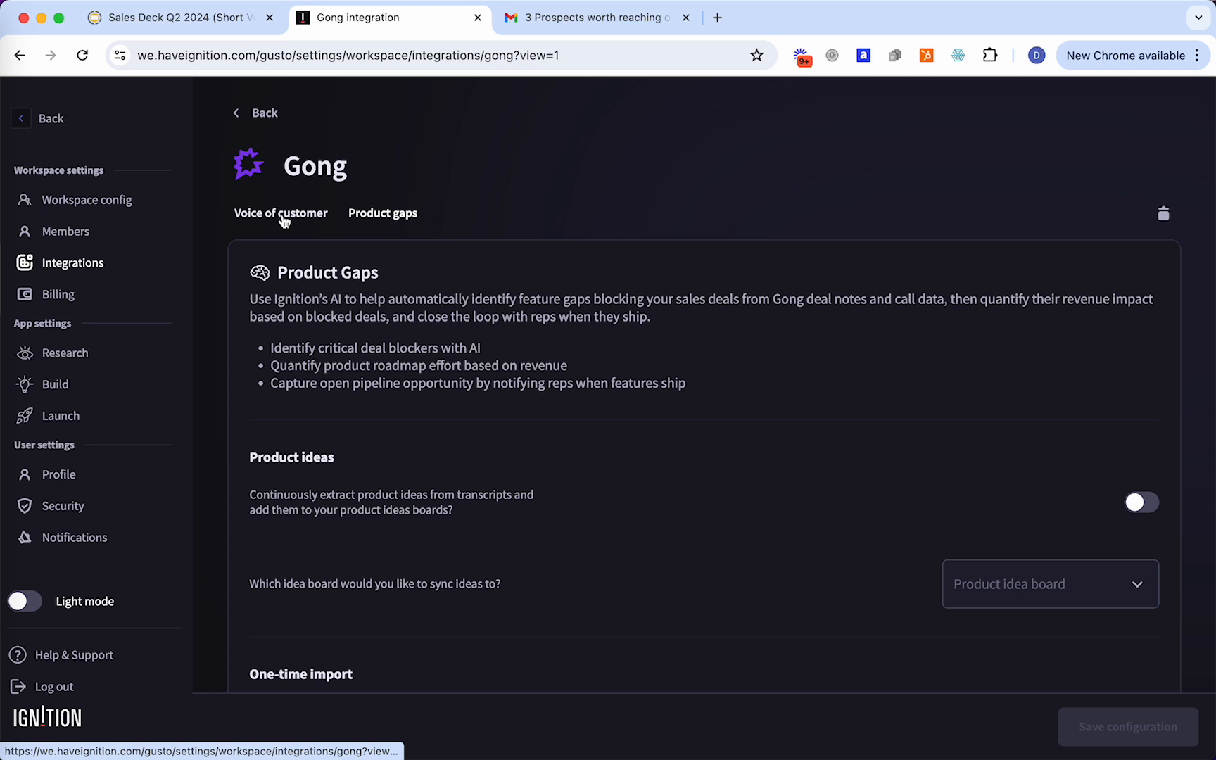
click(284, 222)
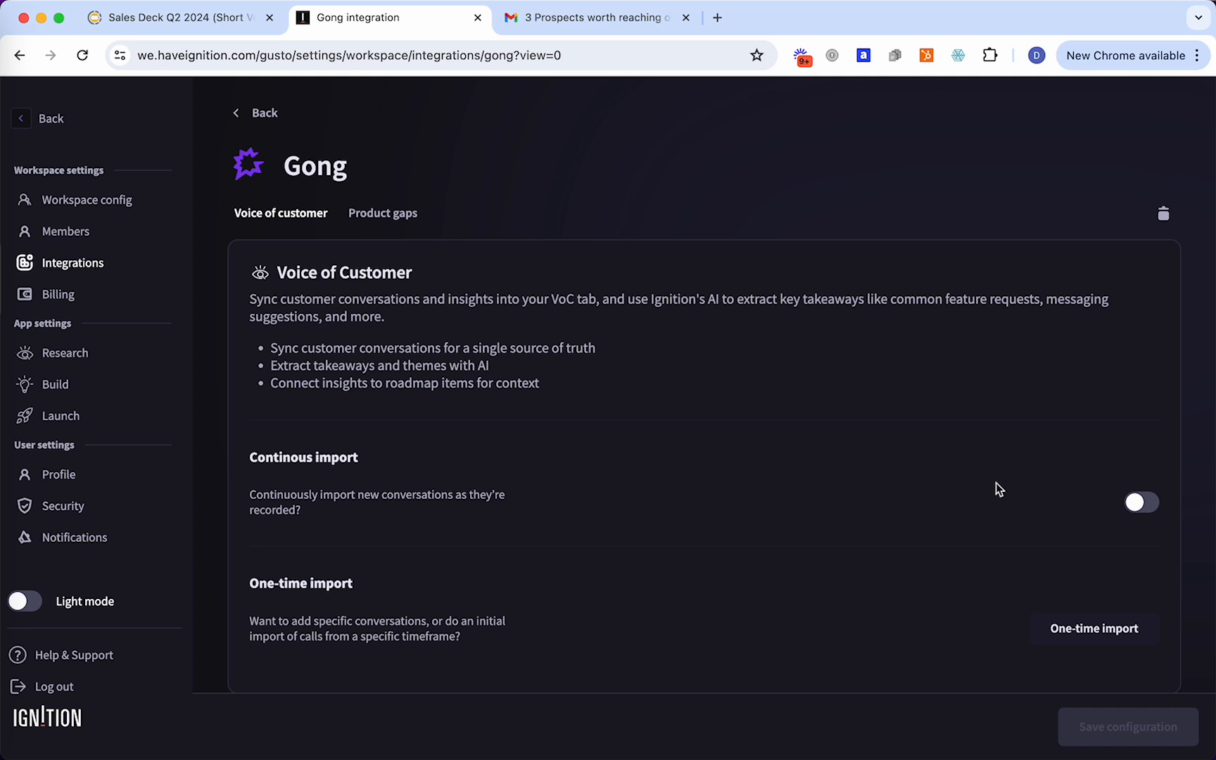
click(1138, 511)
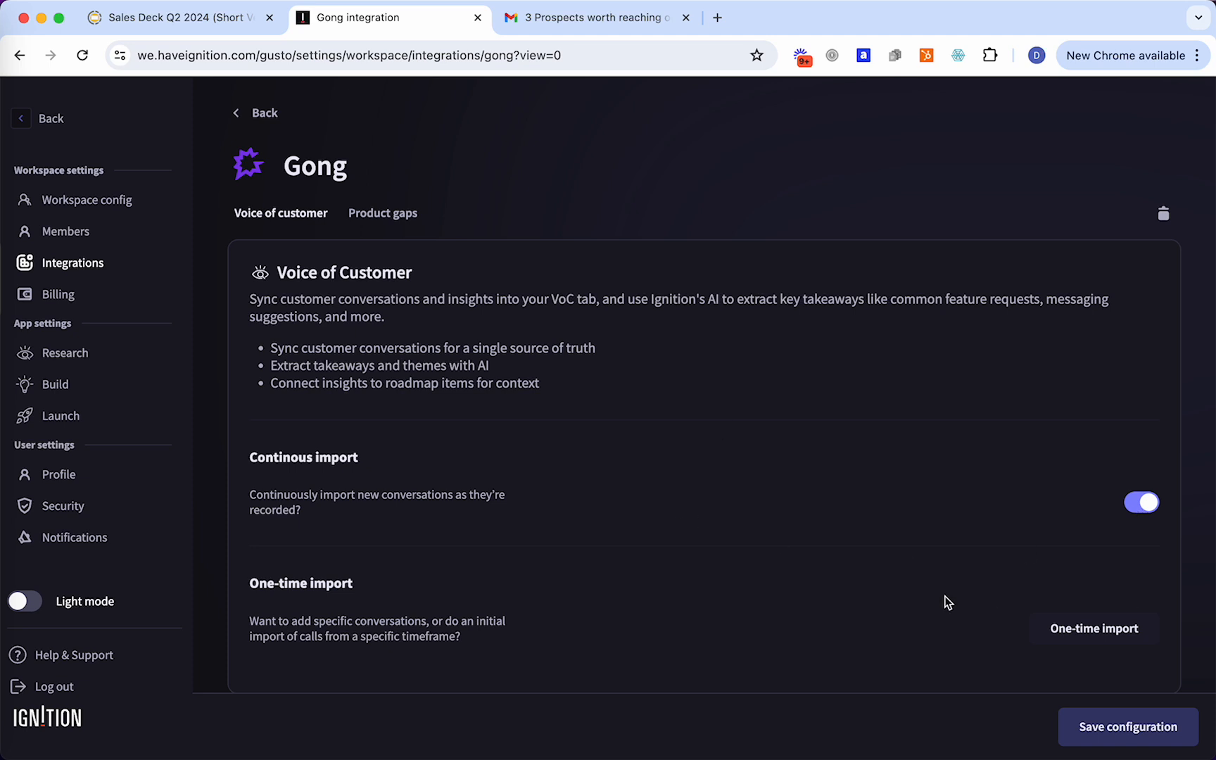
click(1076, 635)
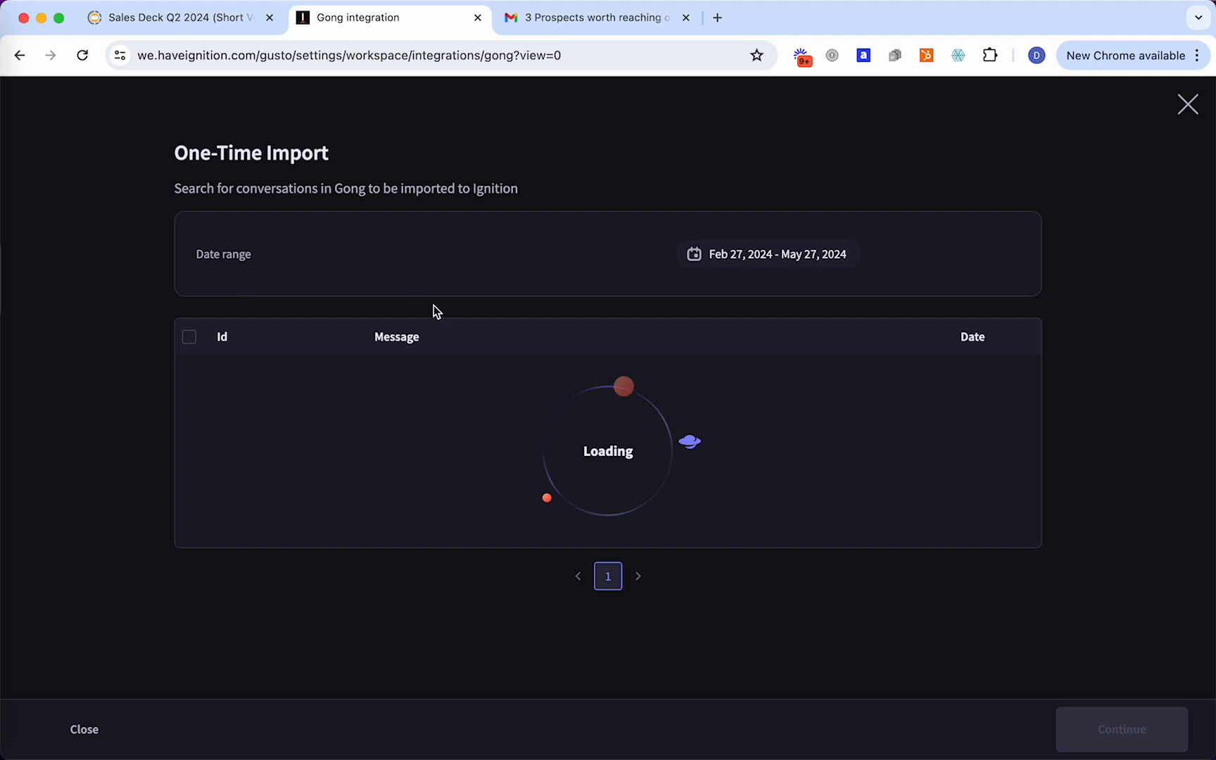
- Set the one-time import date range to Oct 01, 2023 - May 27, 2024
click(795, 258)
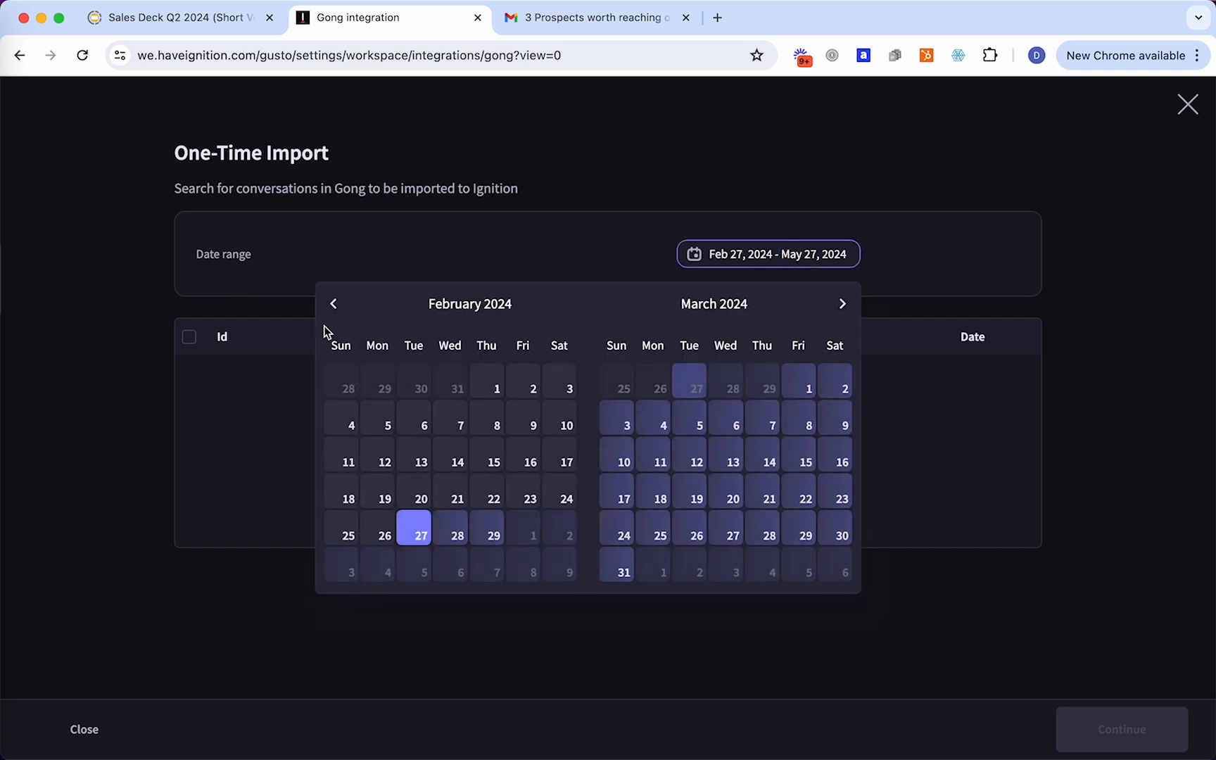
click(336, 305)
click(336, 305)
click(336, 305)
click(336, 305)
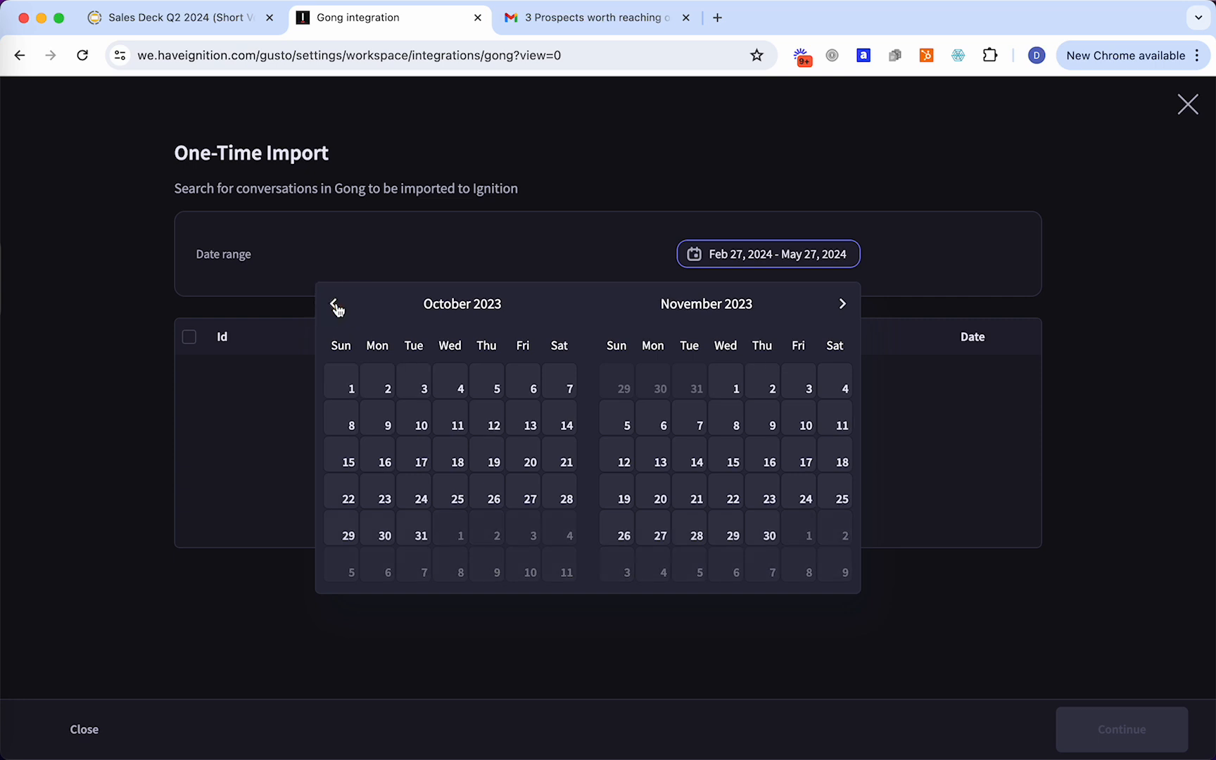
click(842, 304)
click(842, 304)
click(842, 304)
click(842, 304)
click(842, 304)
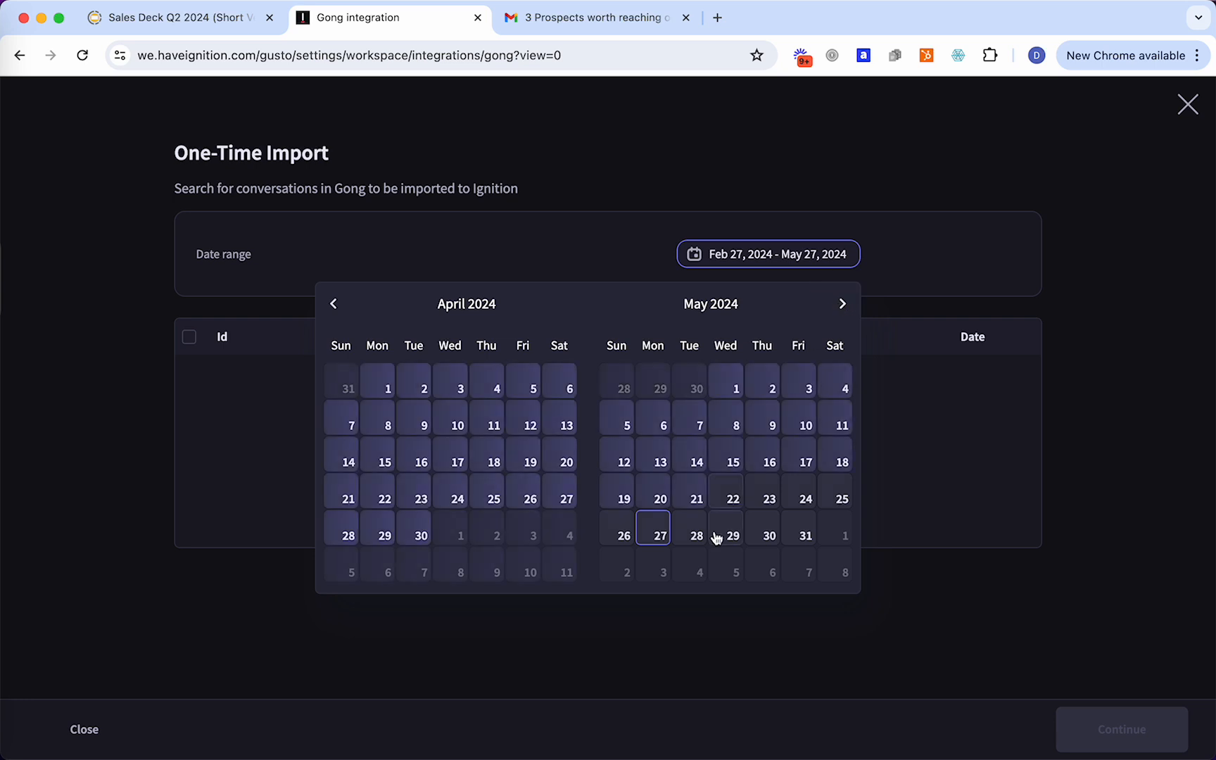
click(660, 534)
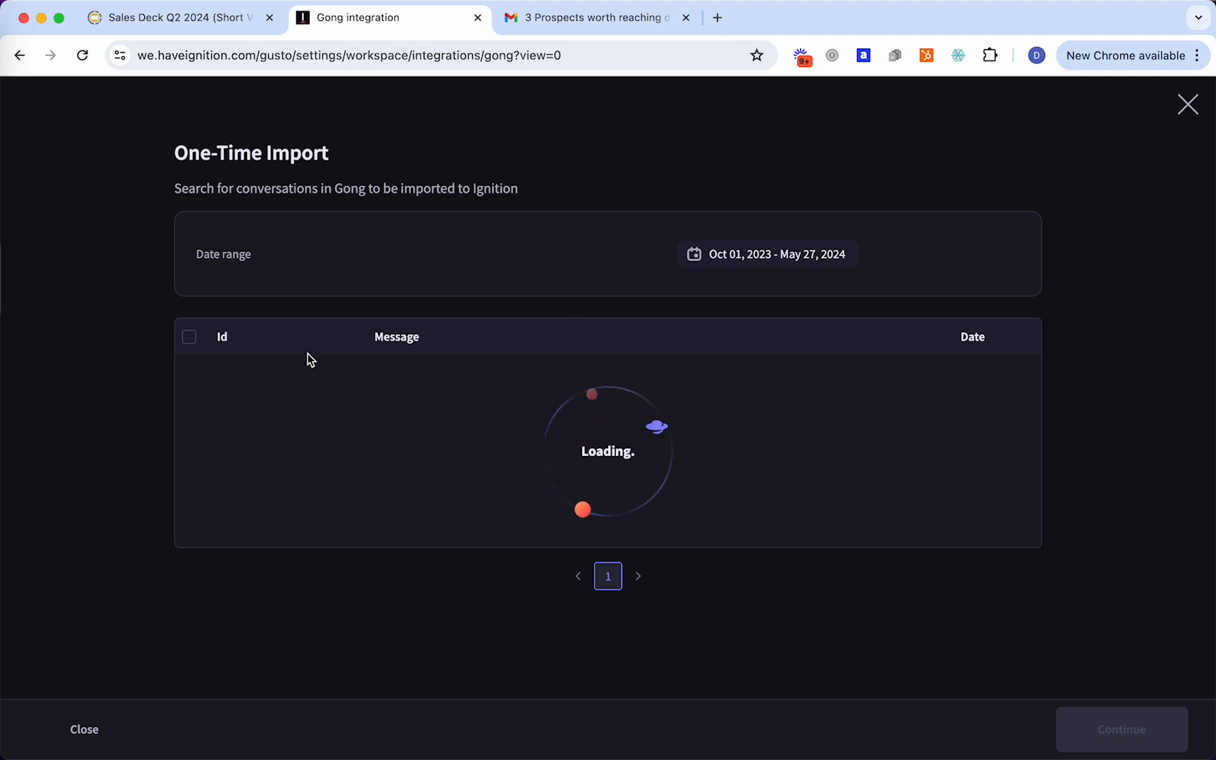
- Set the one-time import date range to Apr 01, 2023 - Mar 31, 2024
click(756, 261)
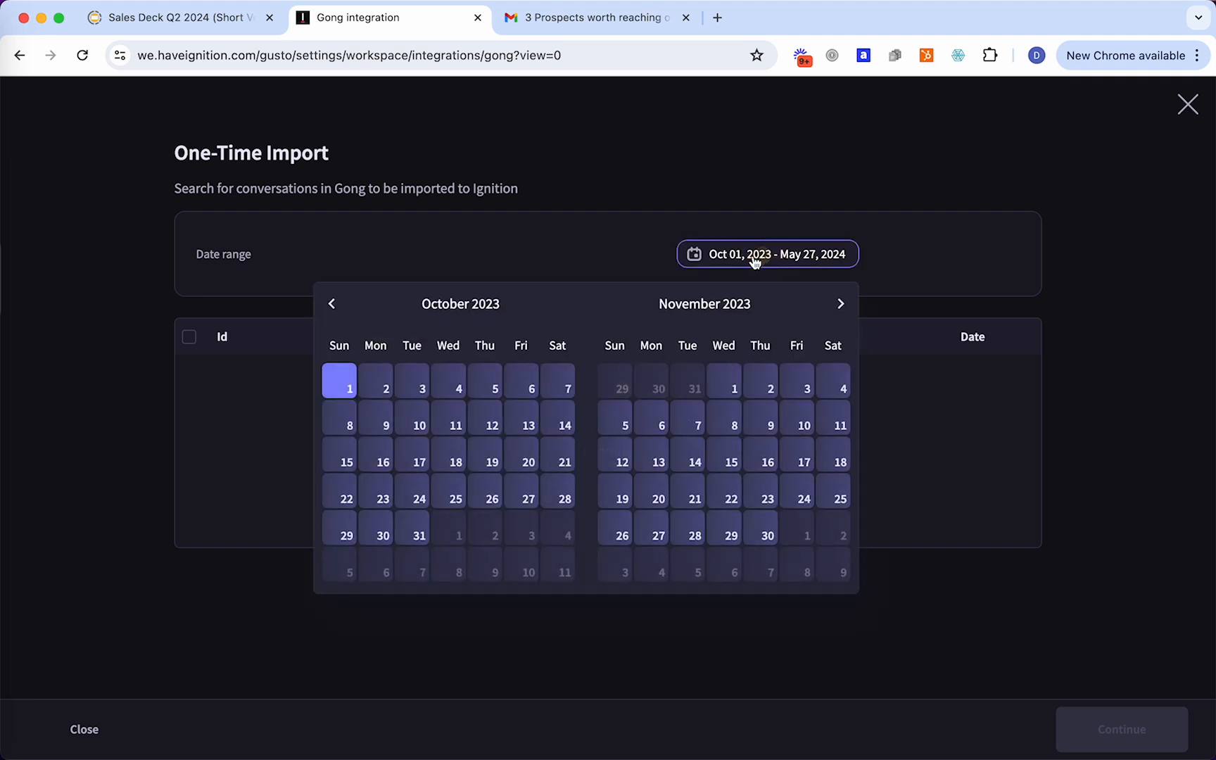
click(334, 313)
click(333, 313)
click(334, 314)
click(336, 314)
click(334, 313)
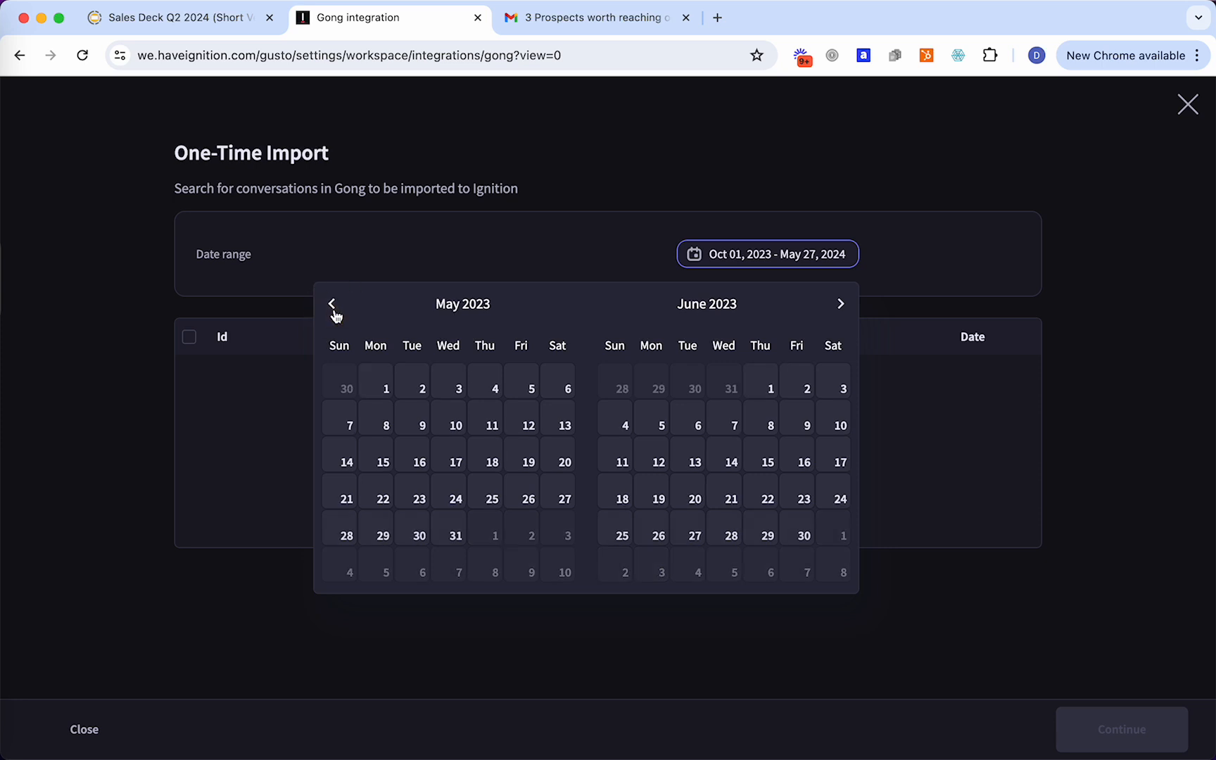
click(334, 313)
click(559, 380)
click(839, 304)
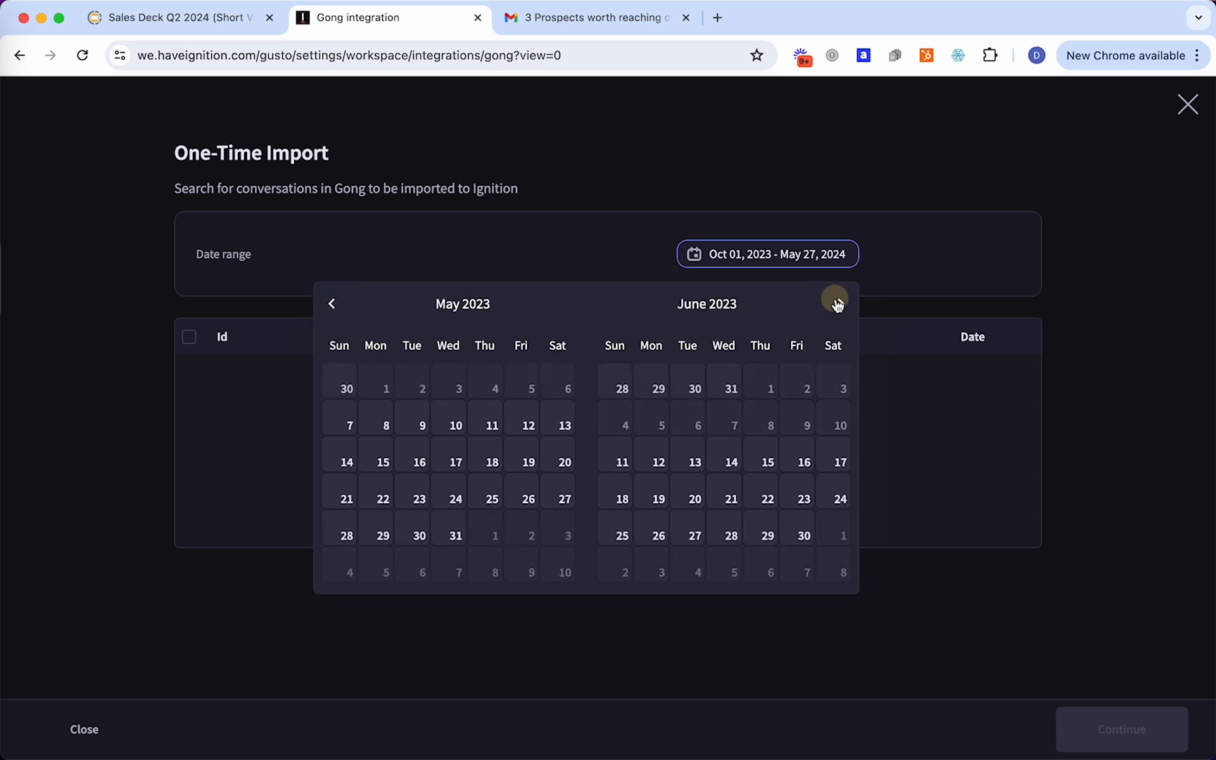
click(838, 304)
click(838, 304)
click(837, 304)
click(837, 305)
click(837, 304)
click(837, 304)
click(837, 305)
click(838, 304)
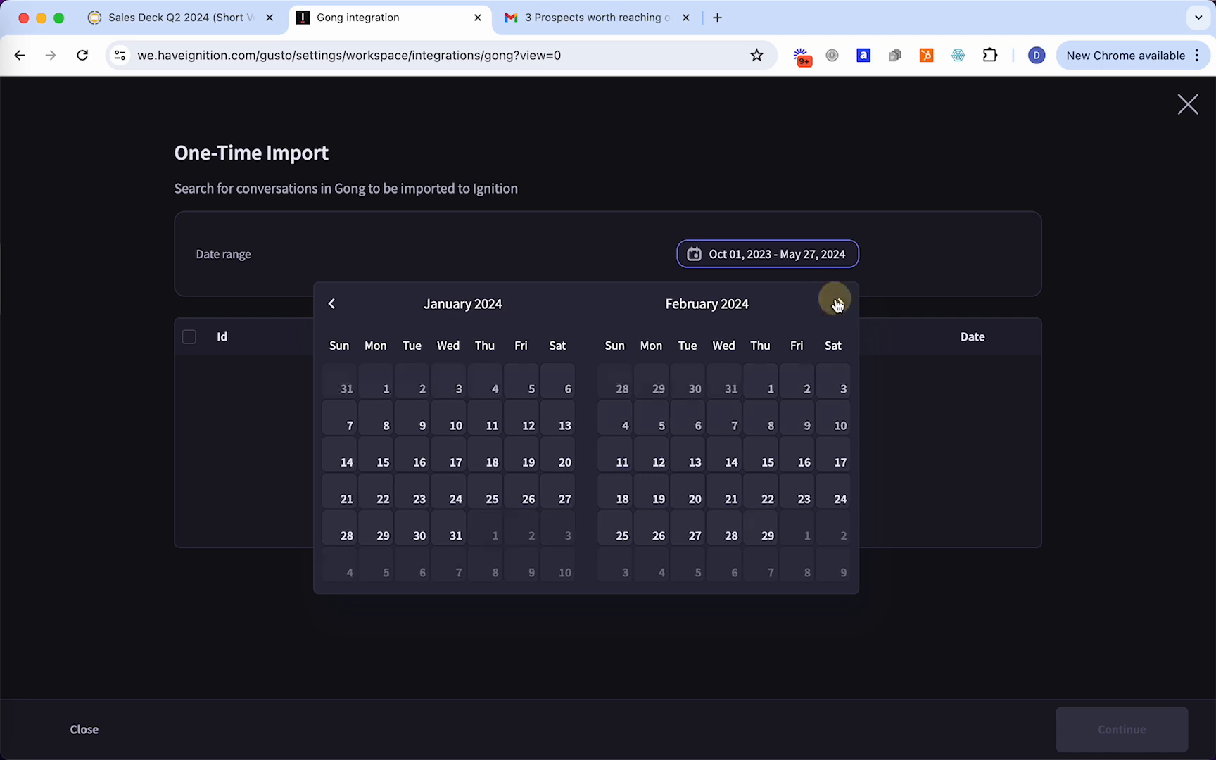
click(838, 304)
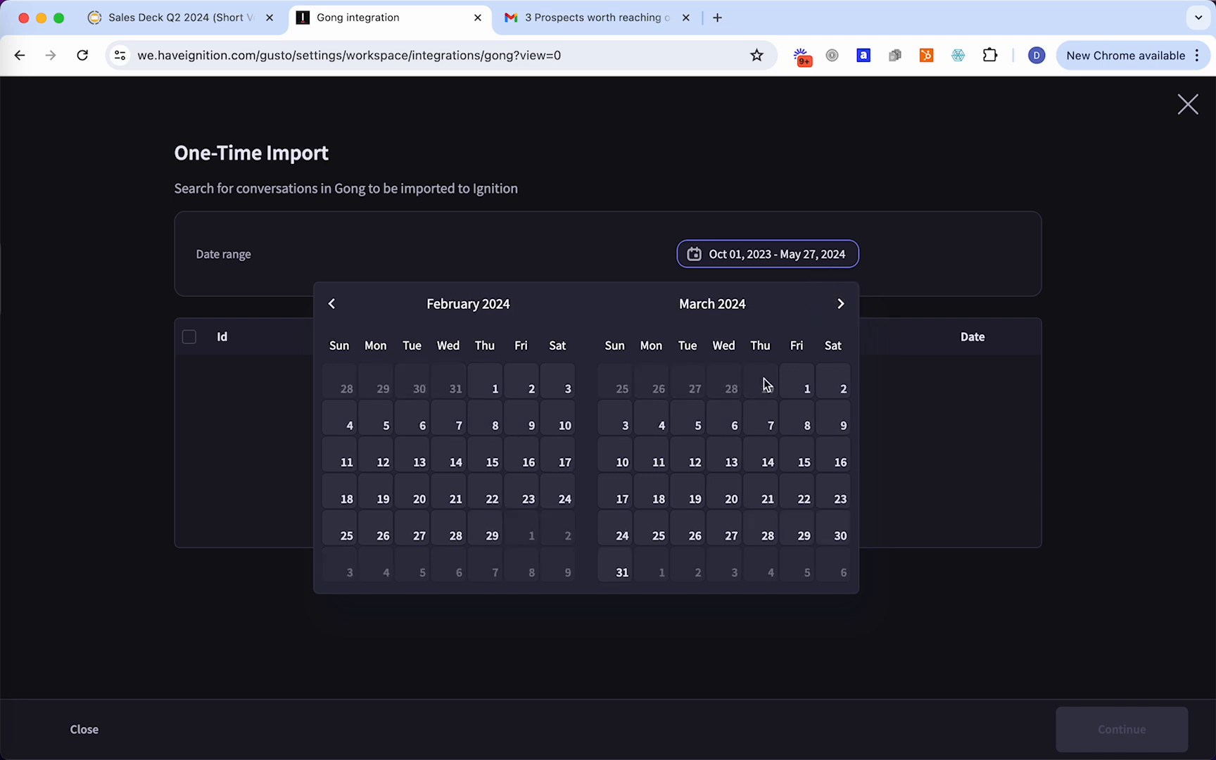
click(624, 572)
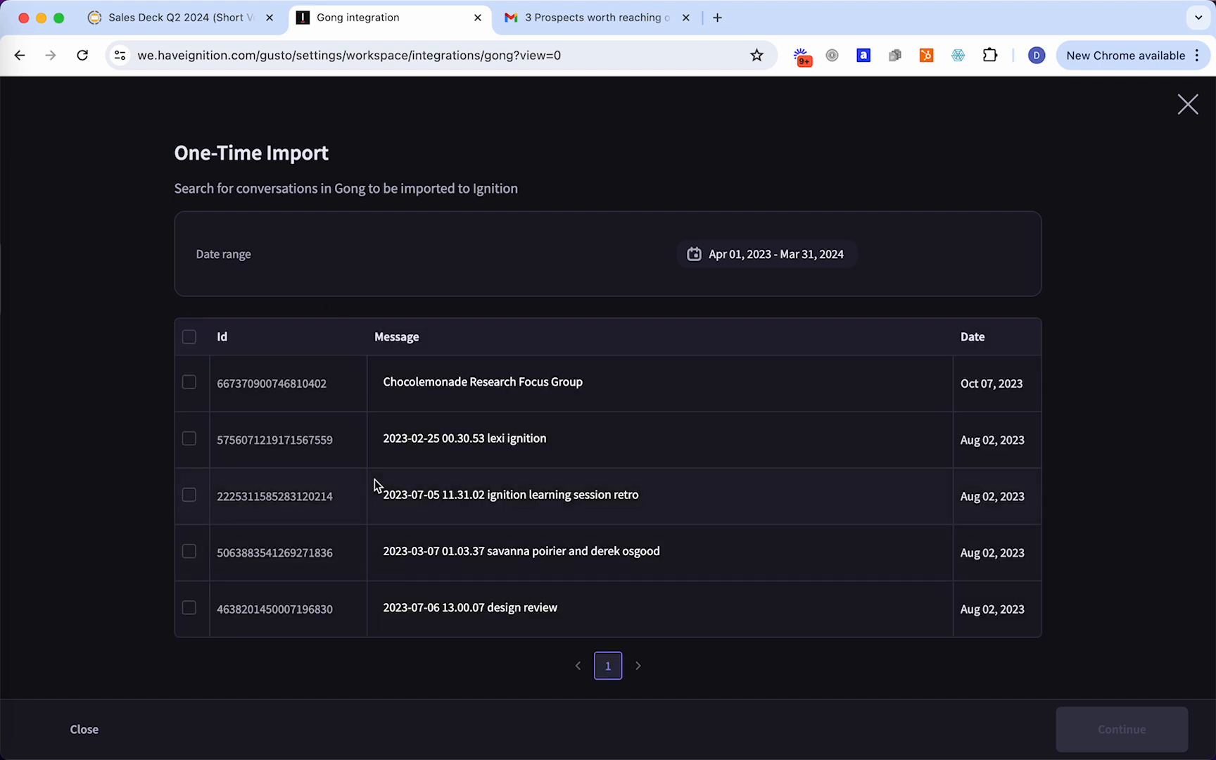
- Import all the listed Gong conversations and go to the Voice of customer page
click(188, 340)
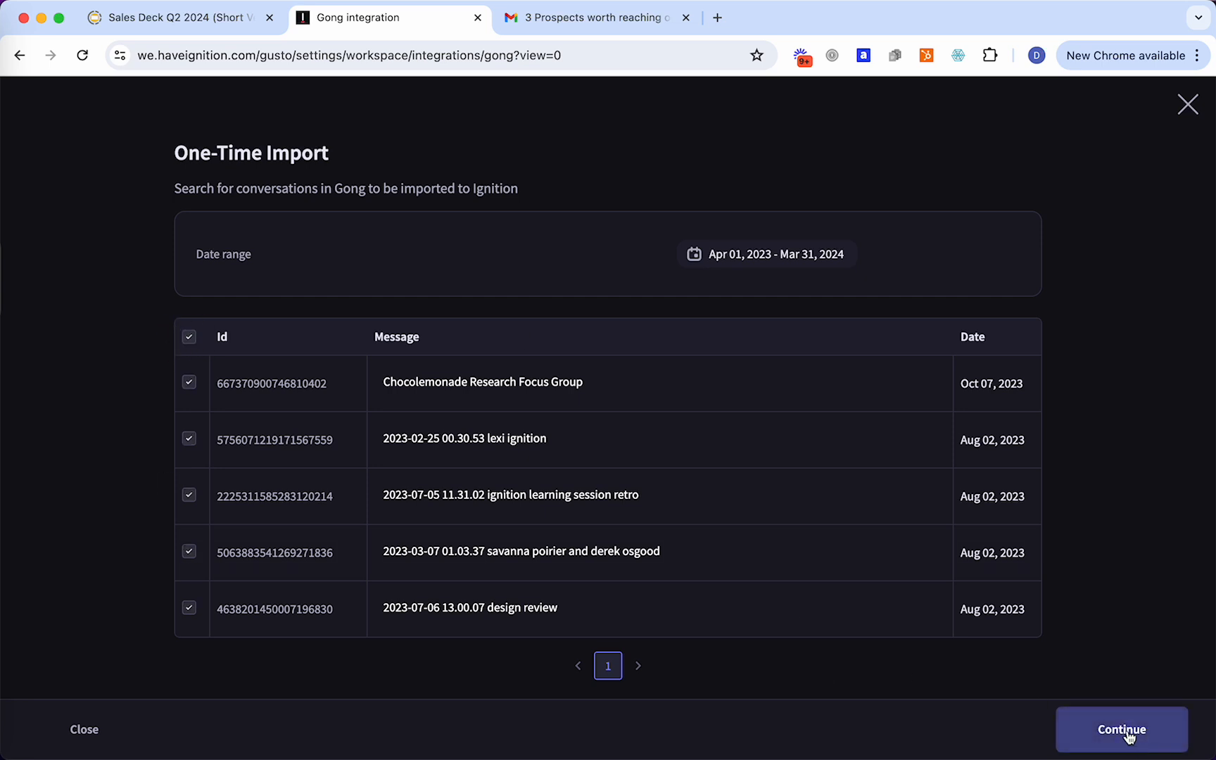
click(1127, 734)
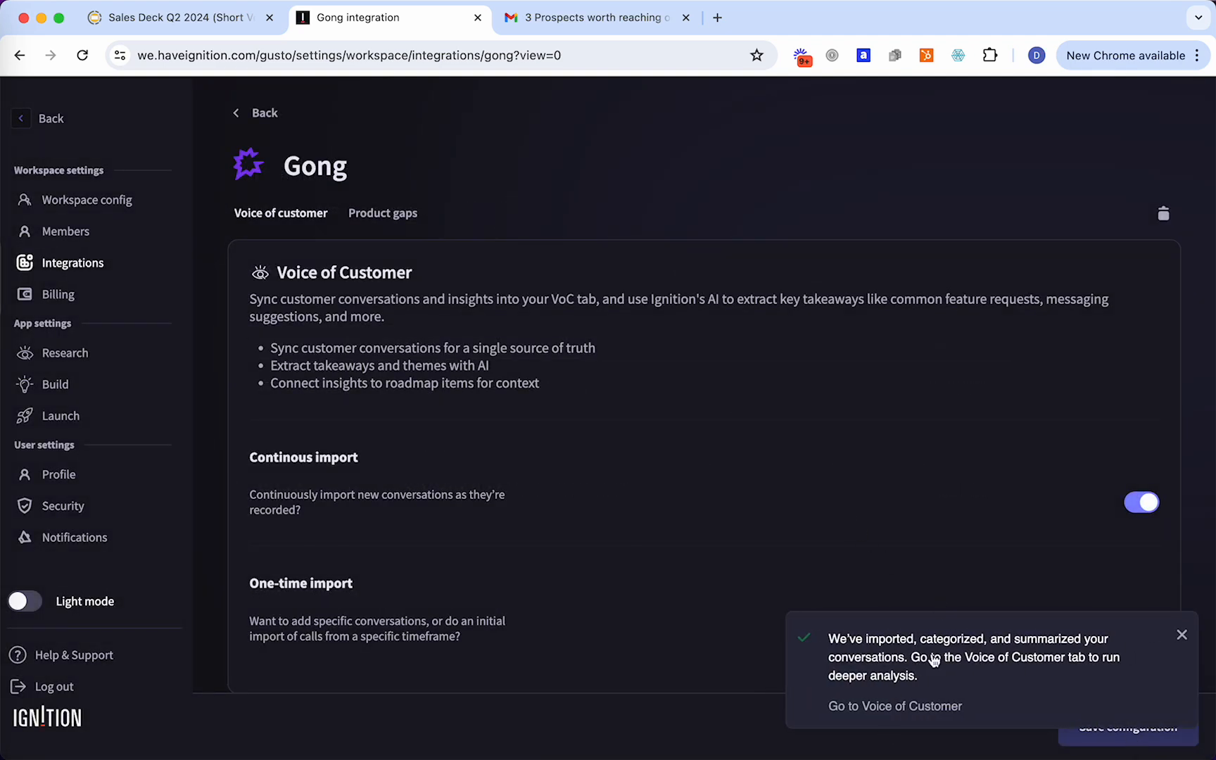
click(877, 707)
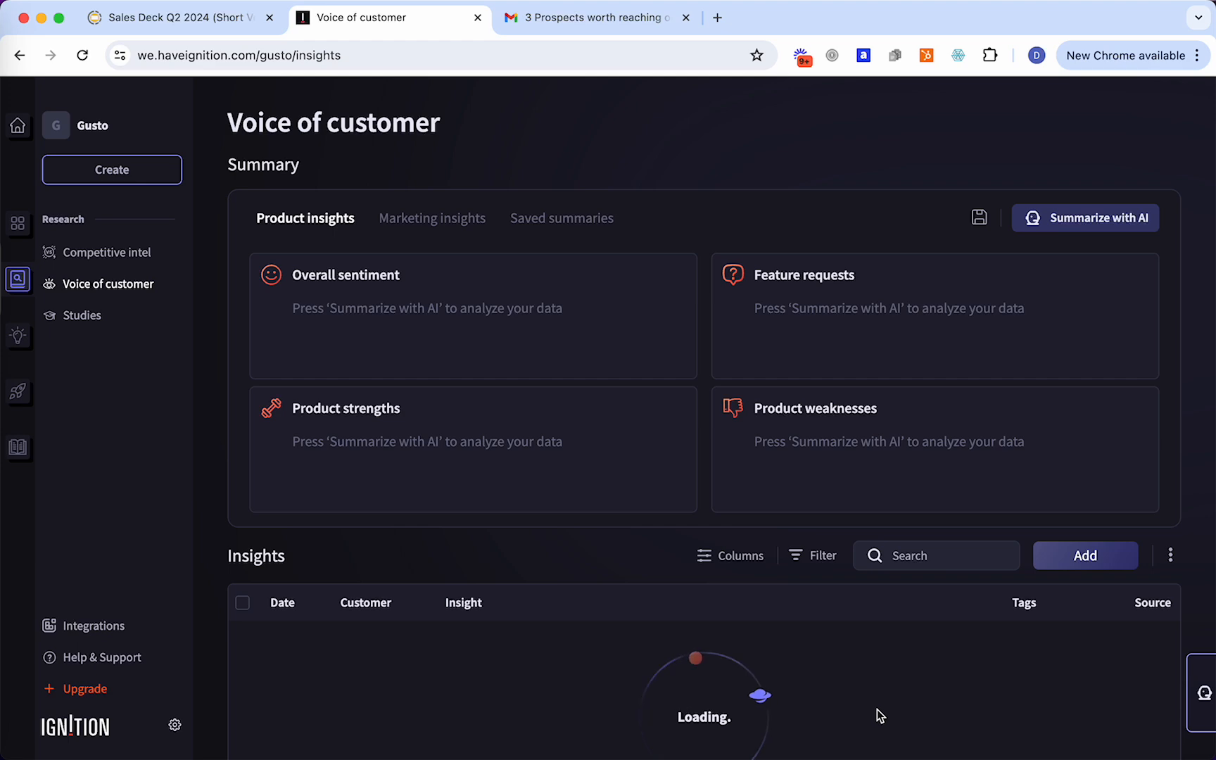
- Examine the imported conversations in the Insights table, including their dates, customers, tags and sources
scroll(443, 556, down, 3)
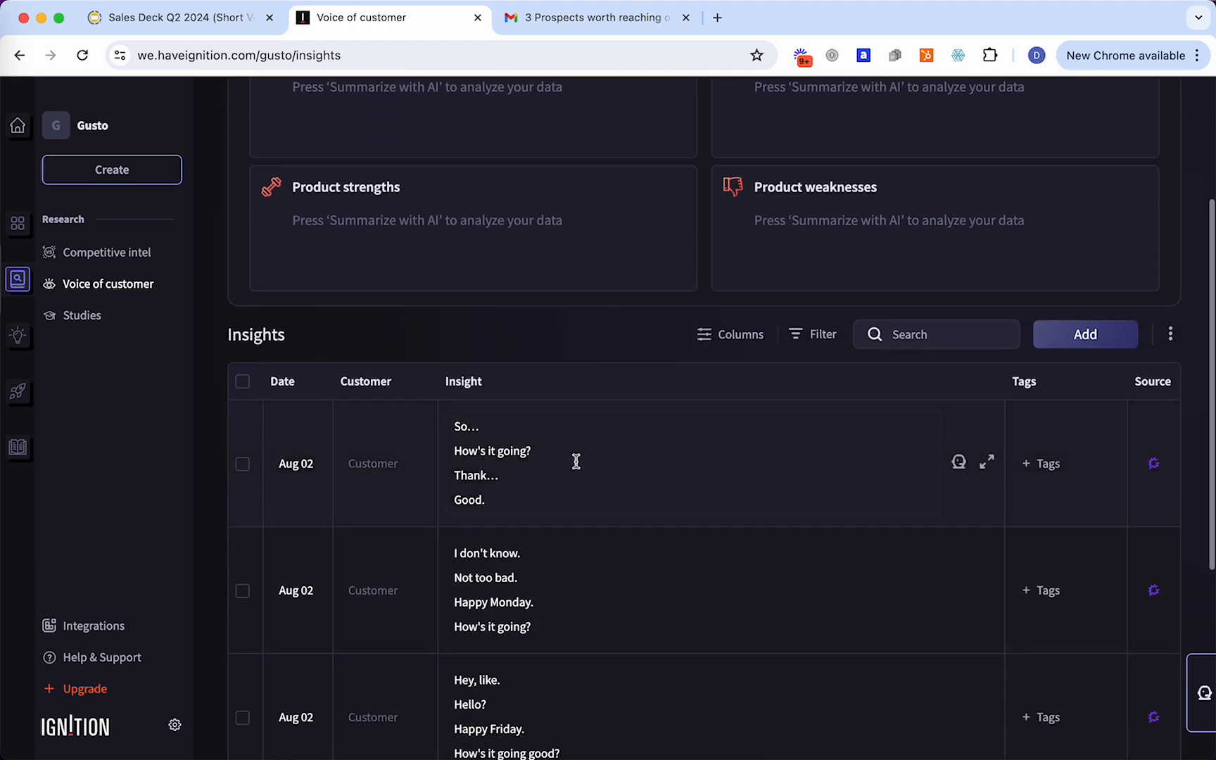
scroll(576, 461, down, 1)
scroll(478, 372, down, 3)
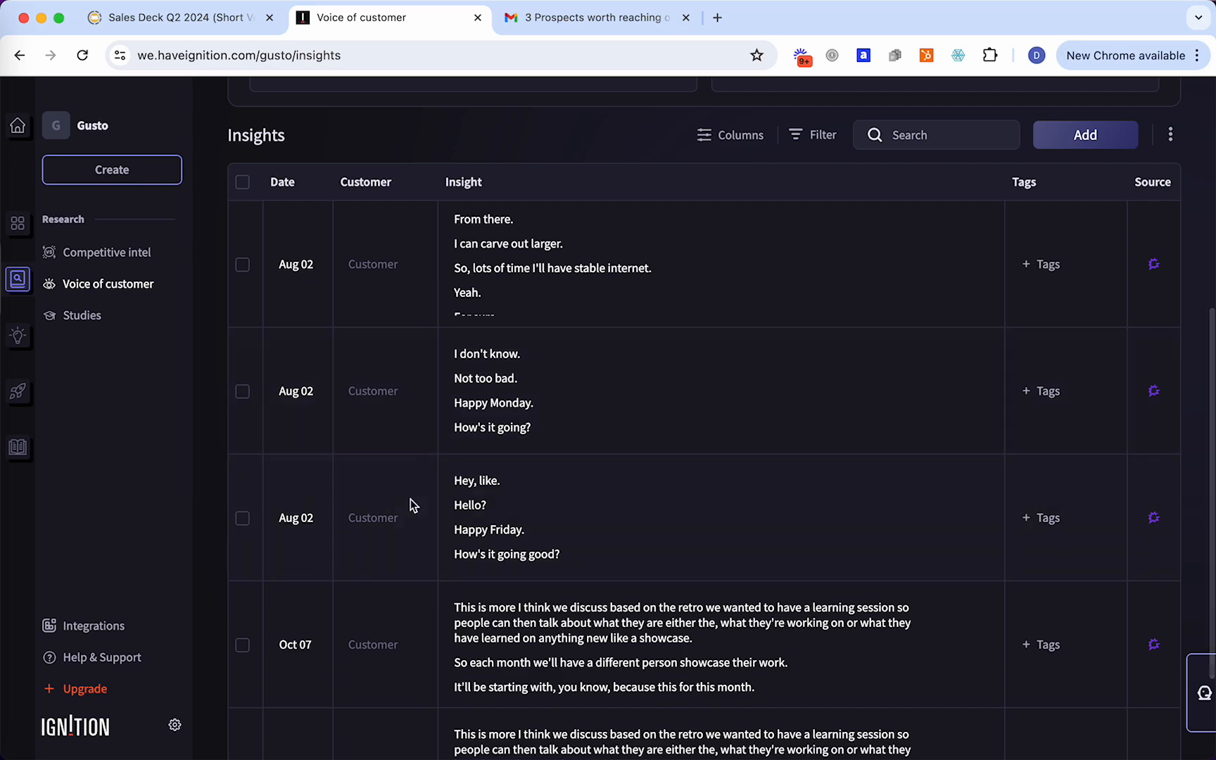
scroll(410, 499, down, 2)
scroll(377, 532, up, 6)
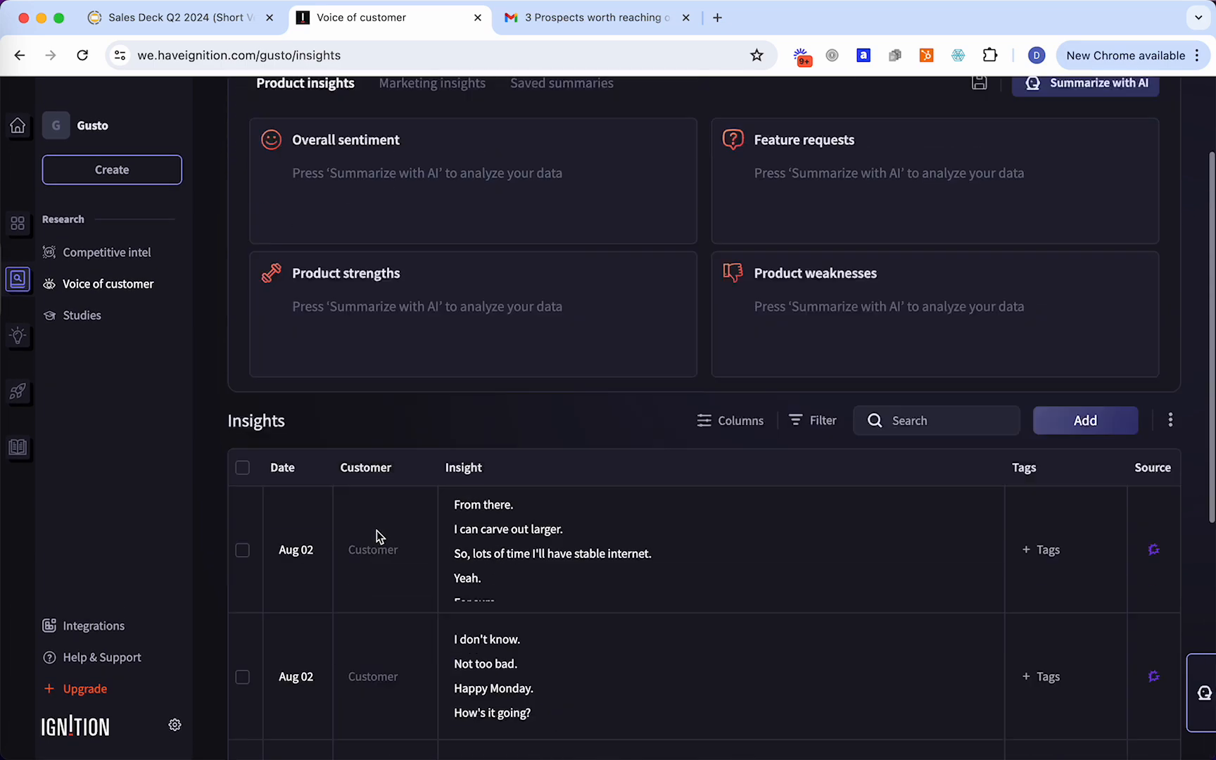
scroll(377, 531, down, 3)
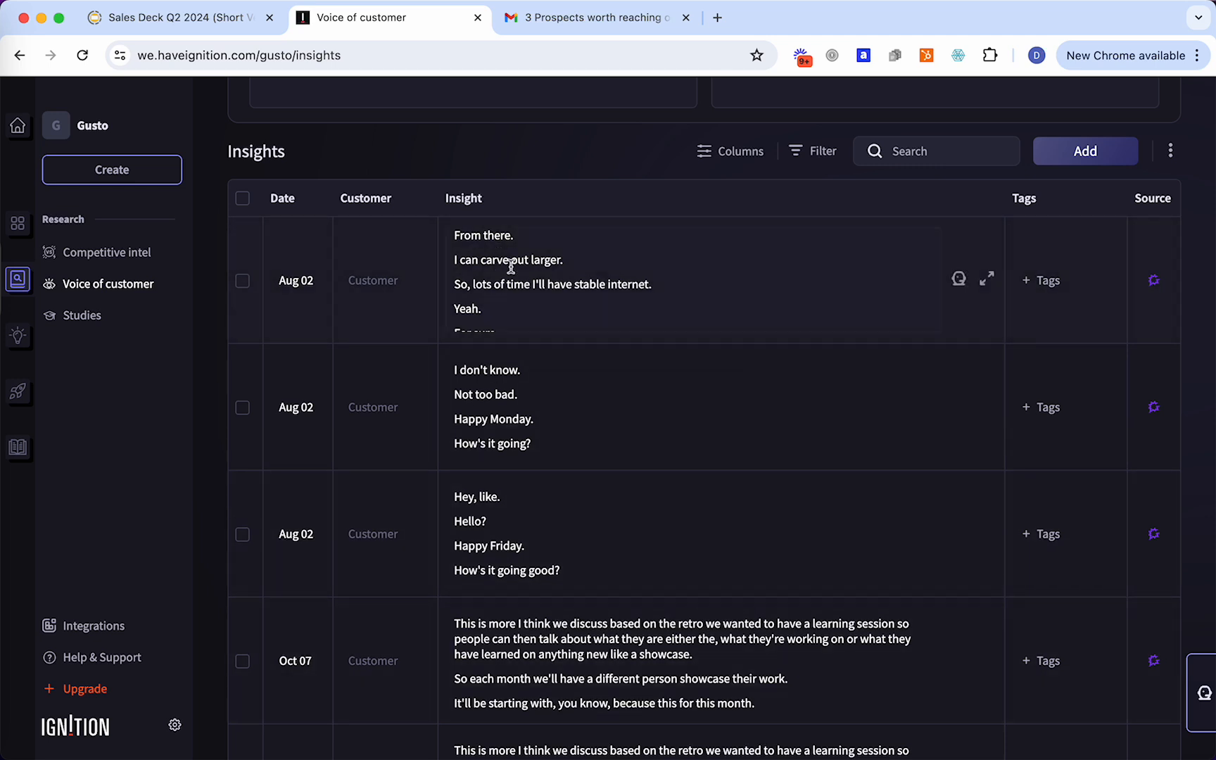
scroll(369, 398, up, 1)
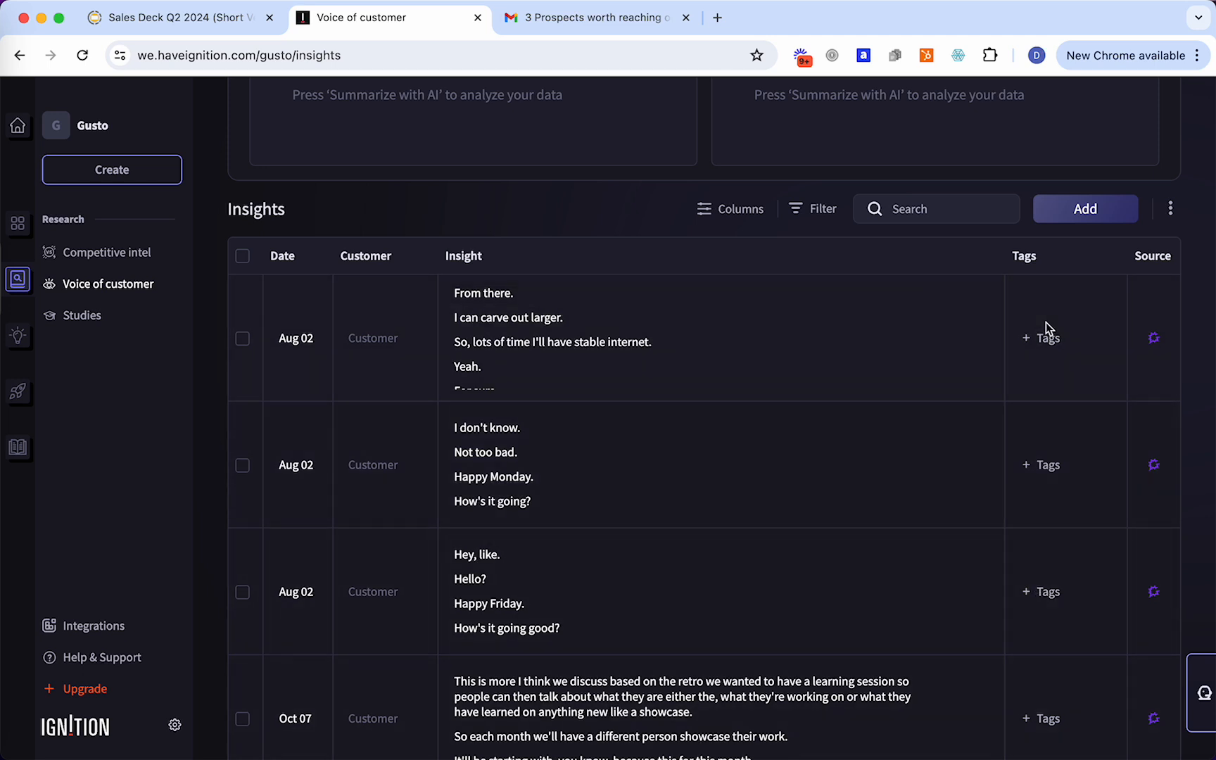
- Hide the Customer column in the Insights table
scroll(1051, 380, up, 1)
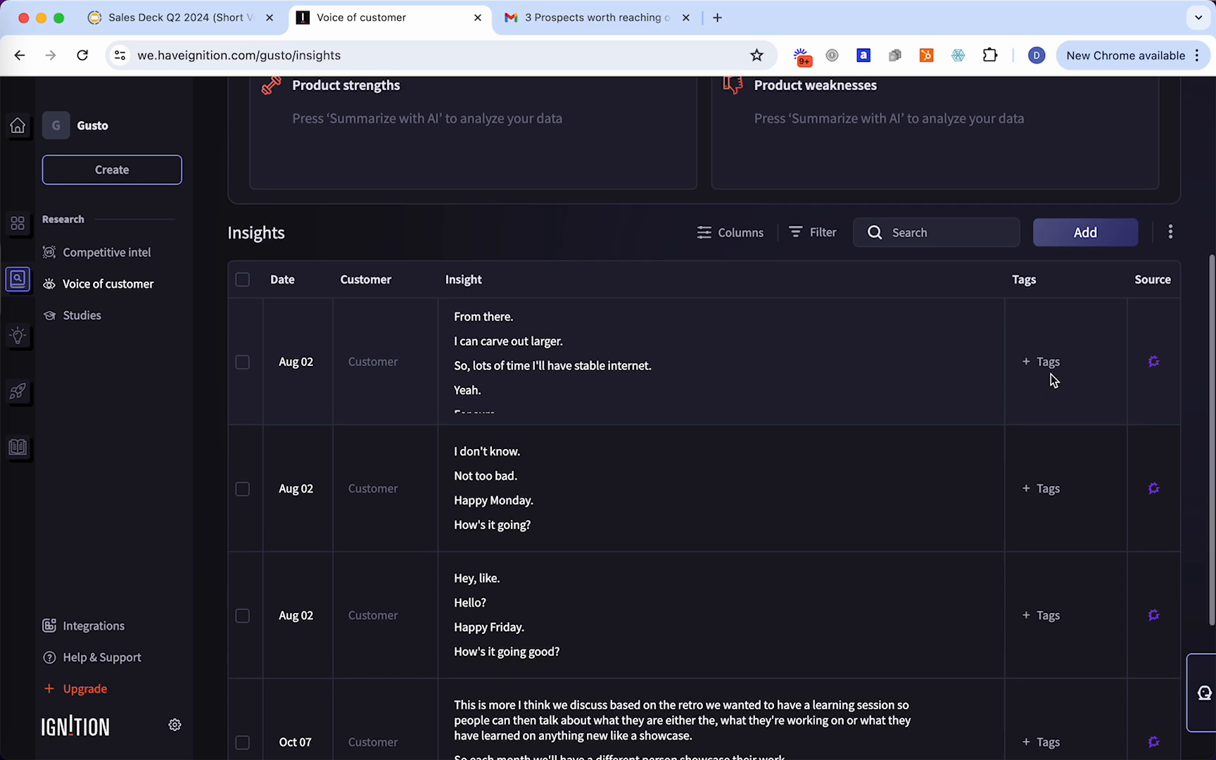
scroll(1051, 380, up, 5)
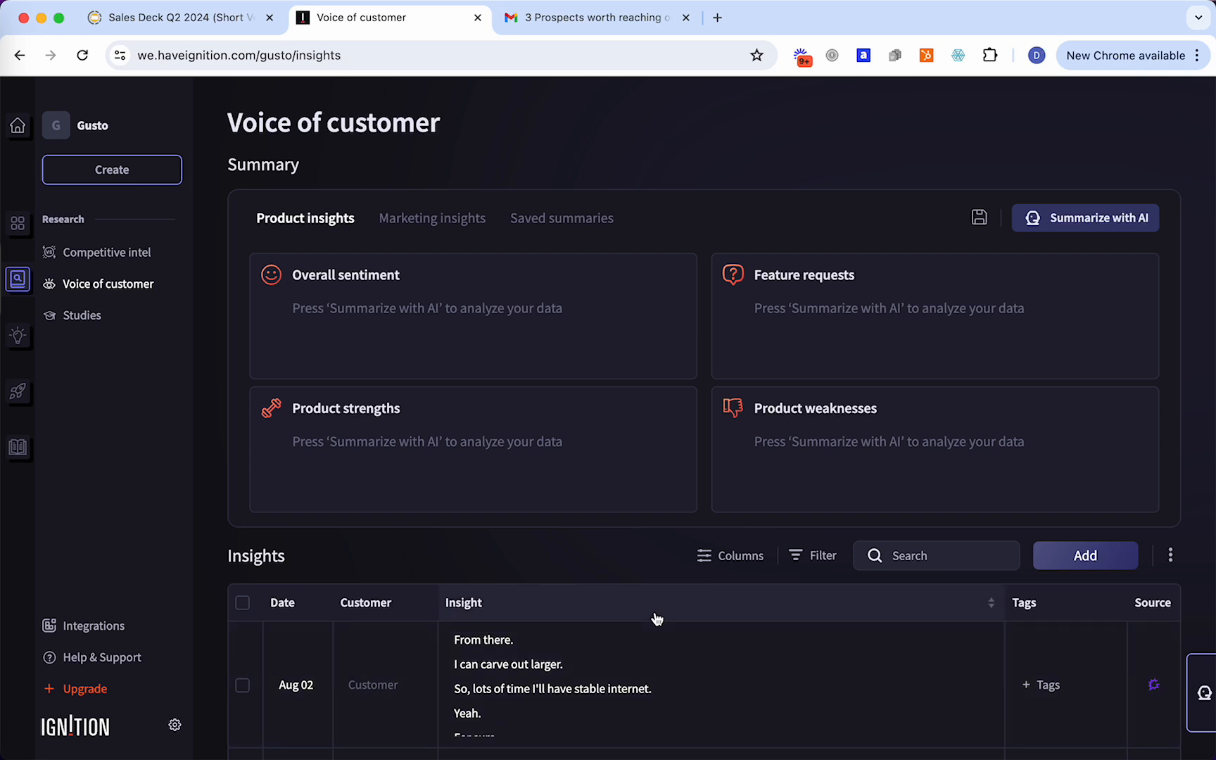
click(723, 559)
scroll(725, 554, down, 4)
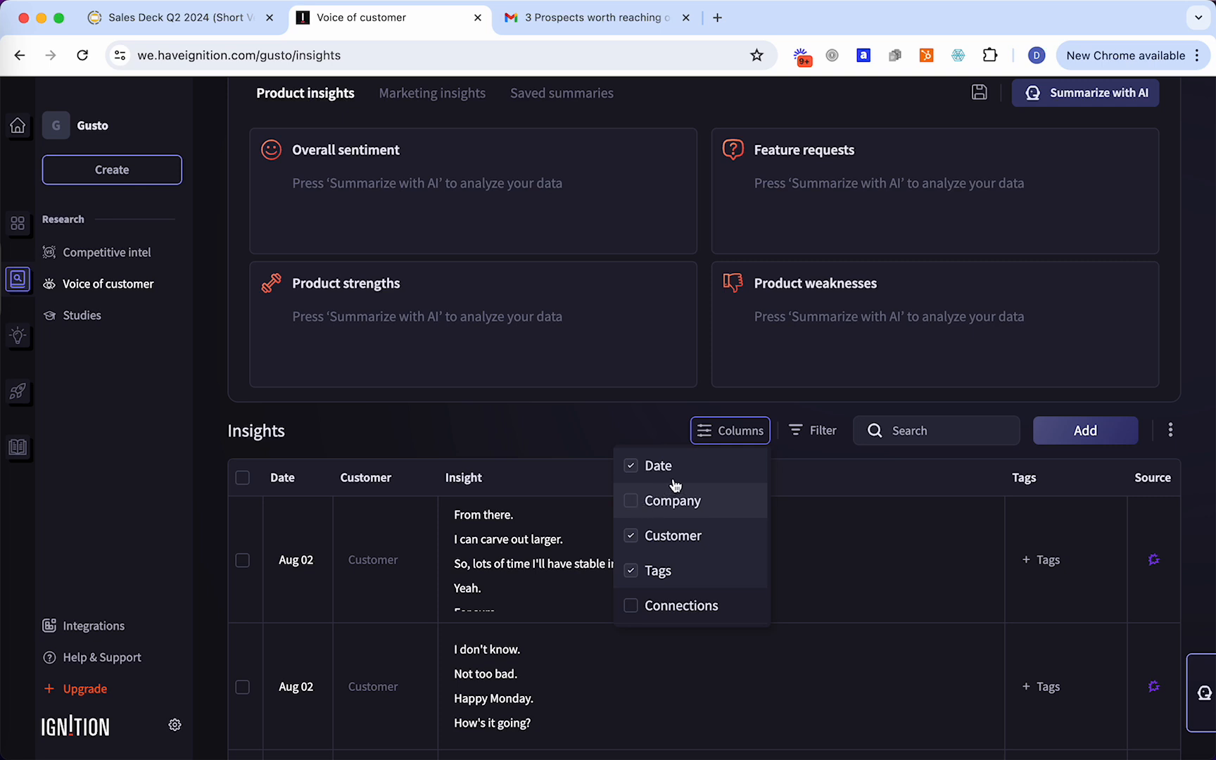
click(660, 536)
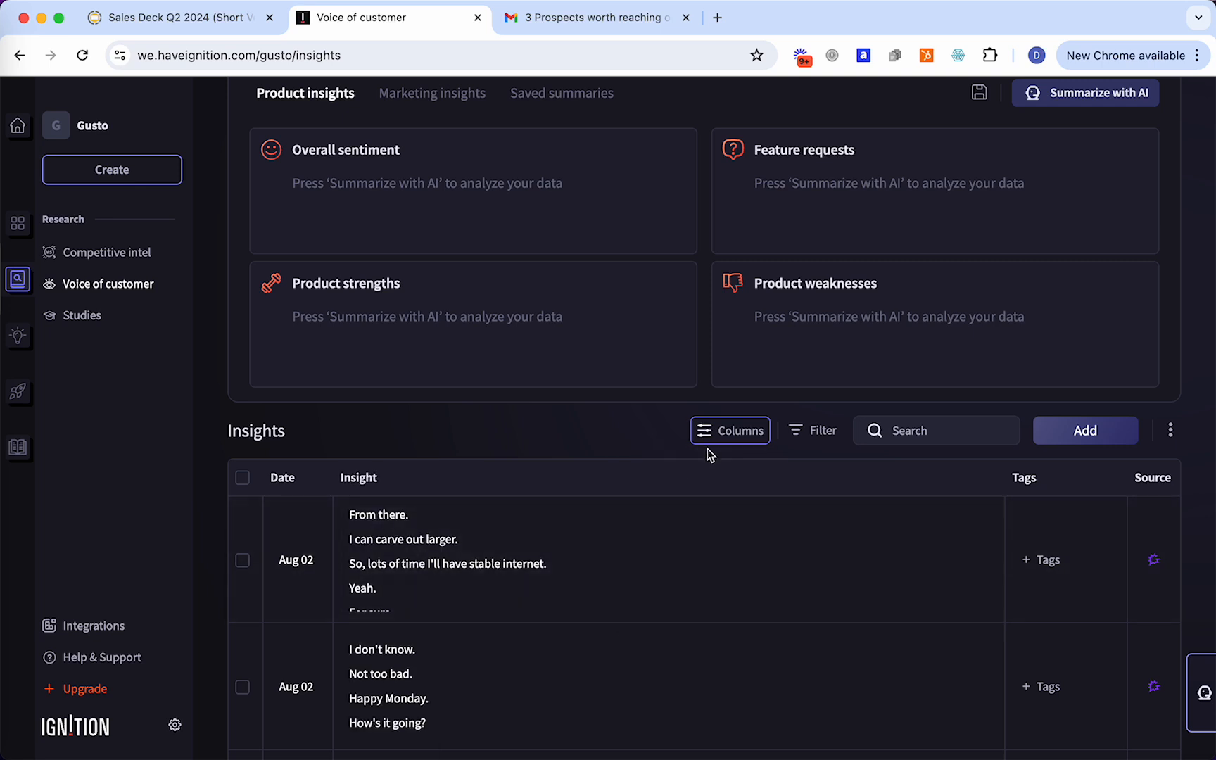
- Check the Insights table's filter options and read through the text of the first Aug 02 conversation
click(811, 438)
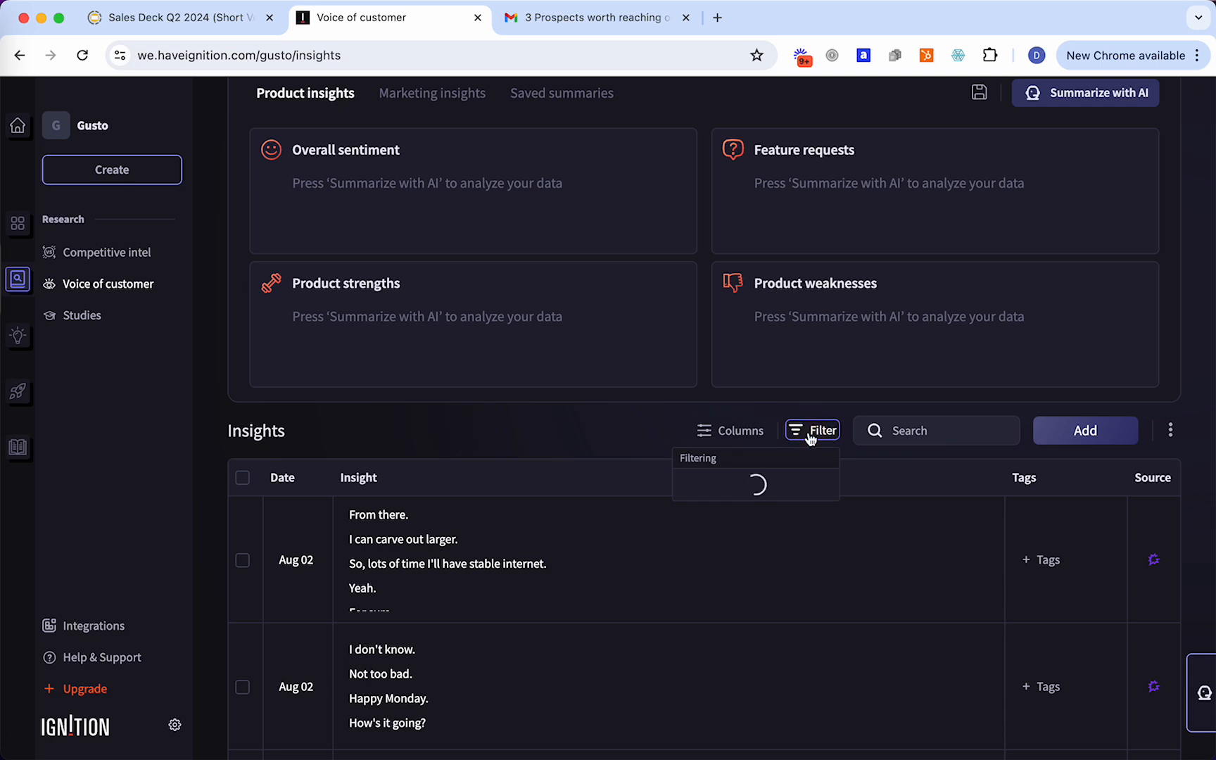
click(613, 444)
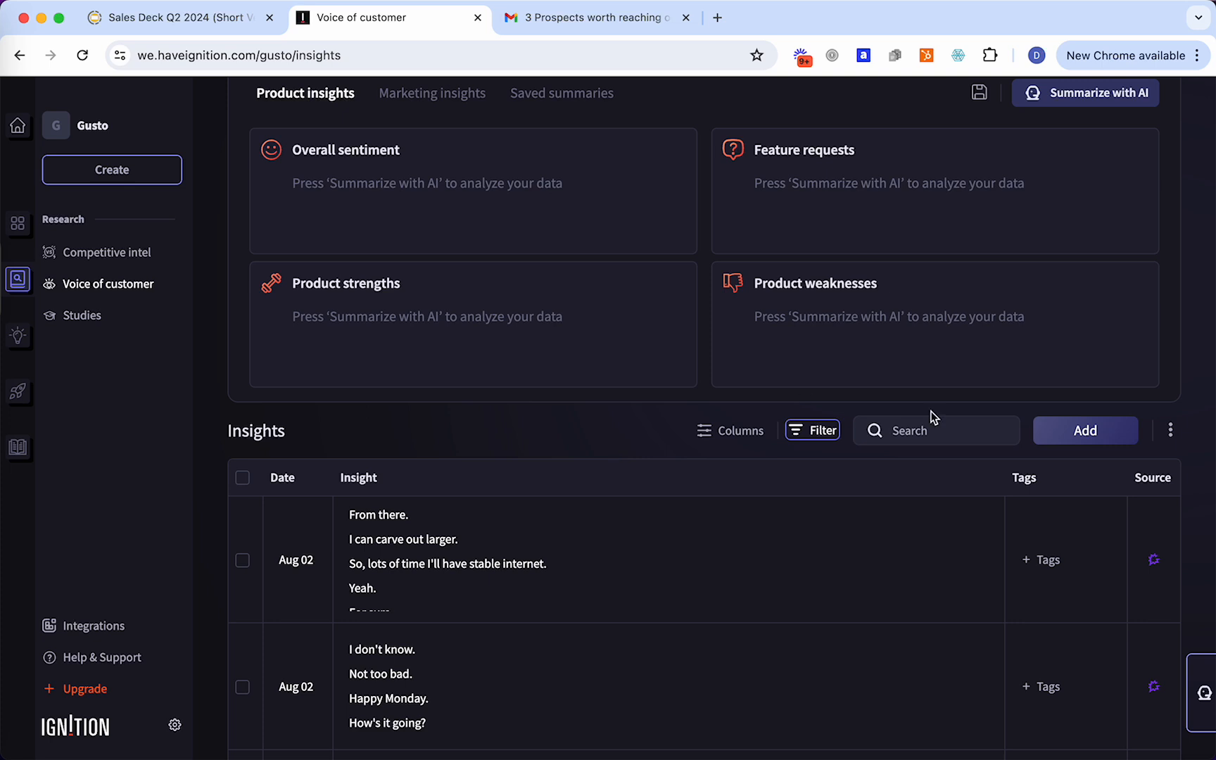
scroll(494, 549, down, 3)
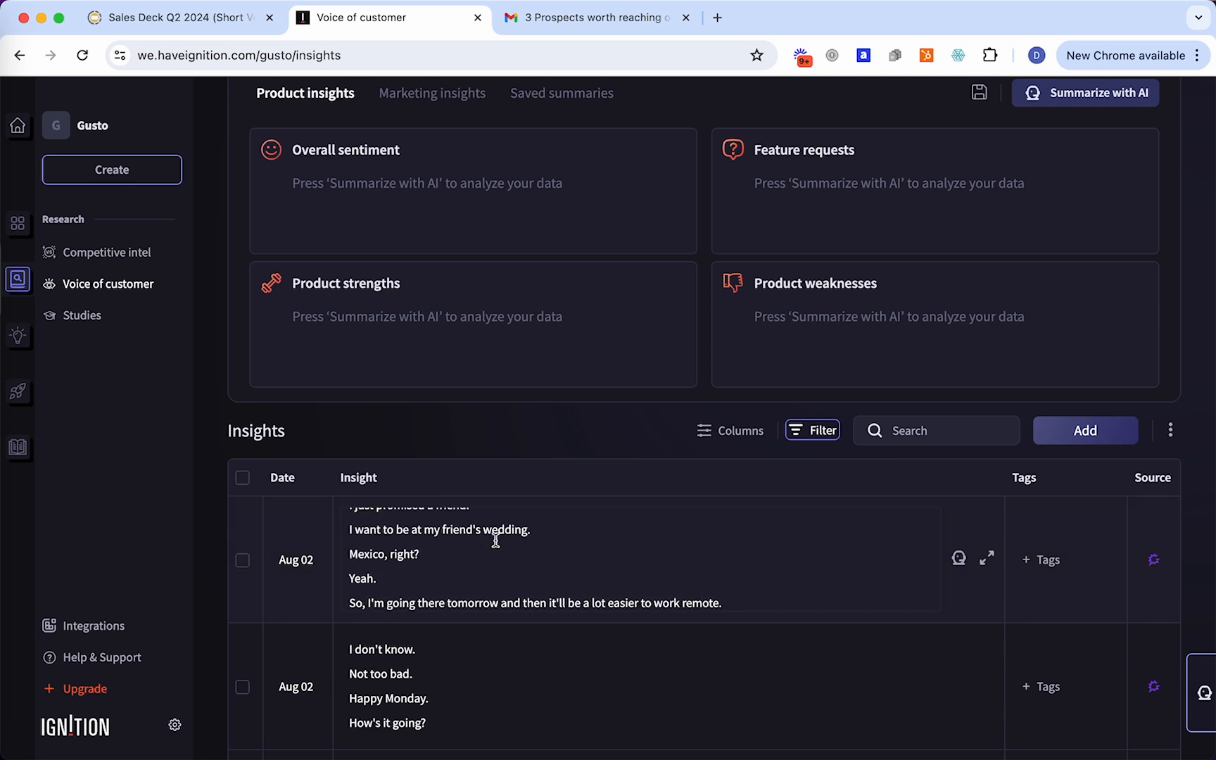
scroll(531, 483, up, 2)
scroll(531, 483, up, 1)
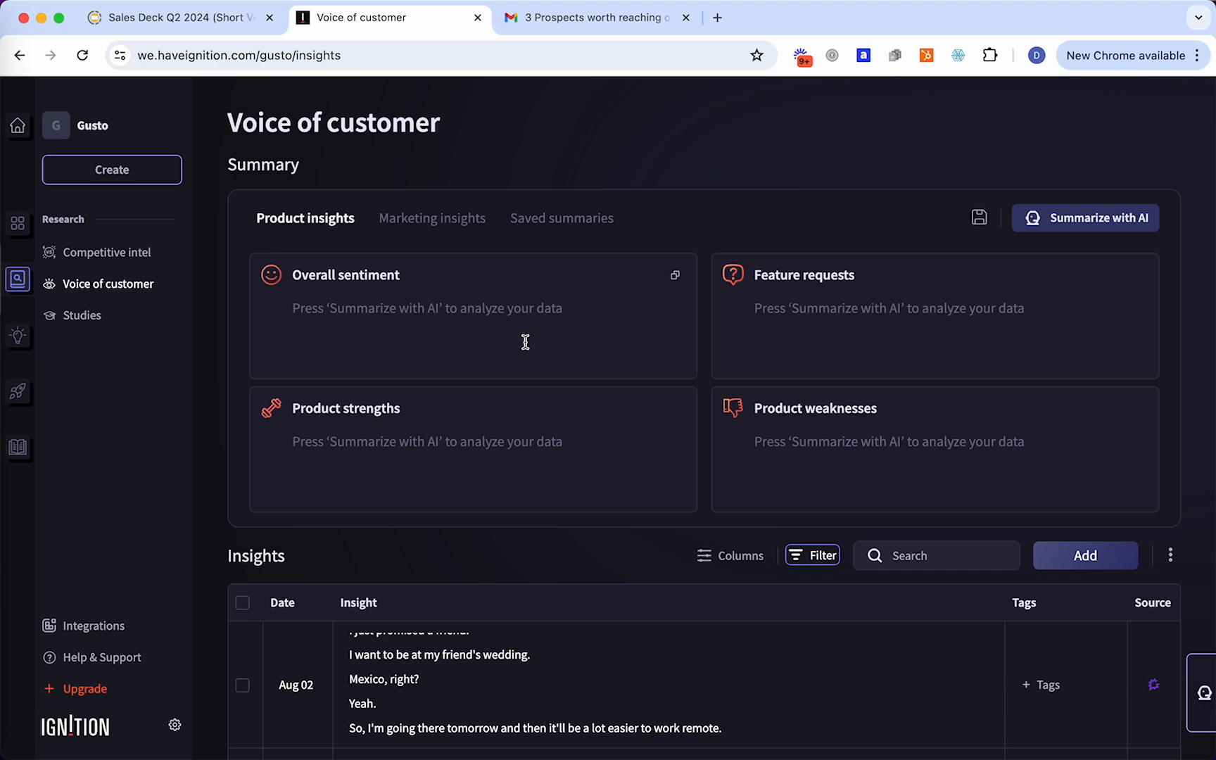
- View the Marketing insights summary categories, and generate the AI summary for Product insights
click(403, 221)
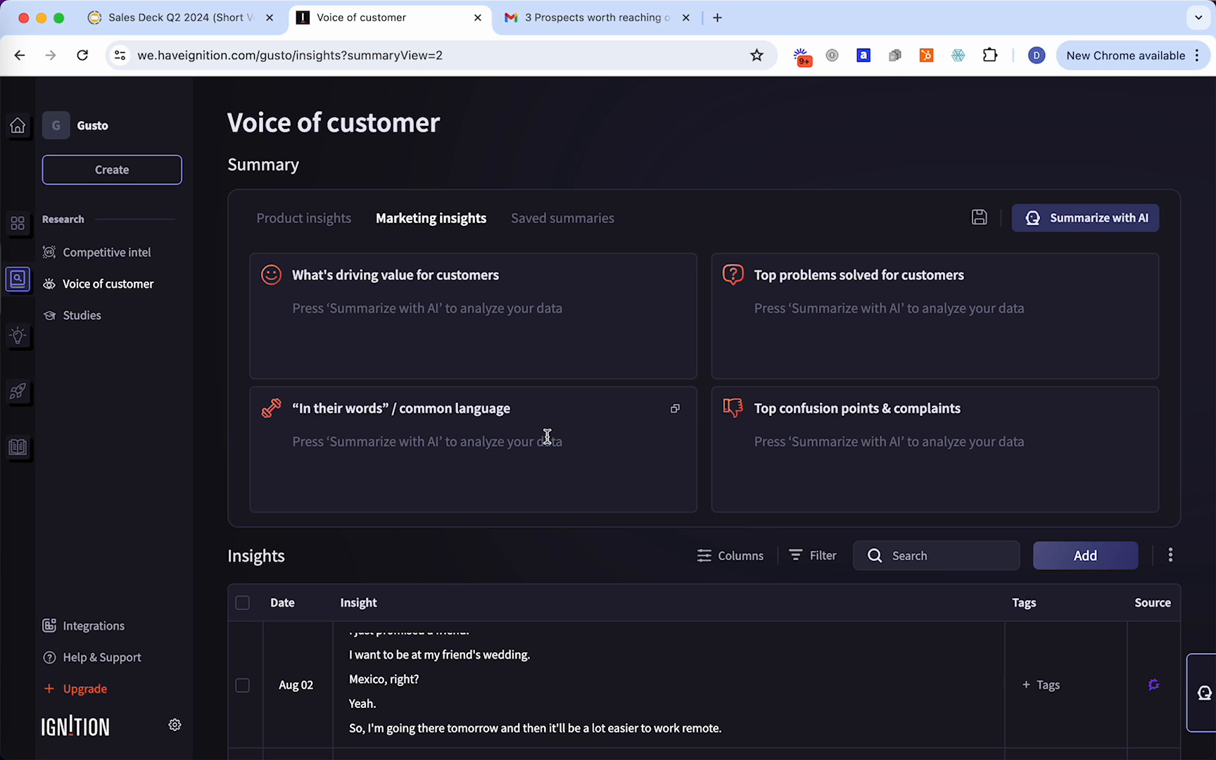
click(297, 226)
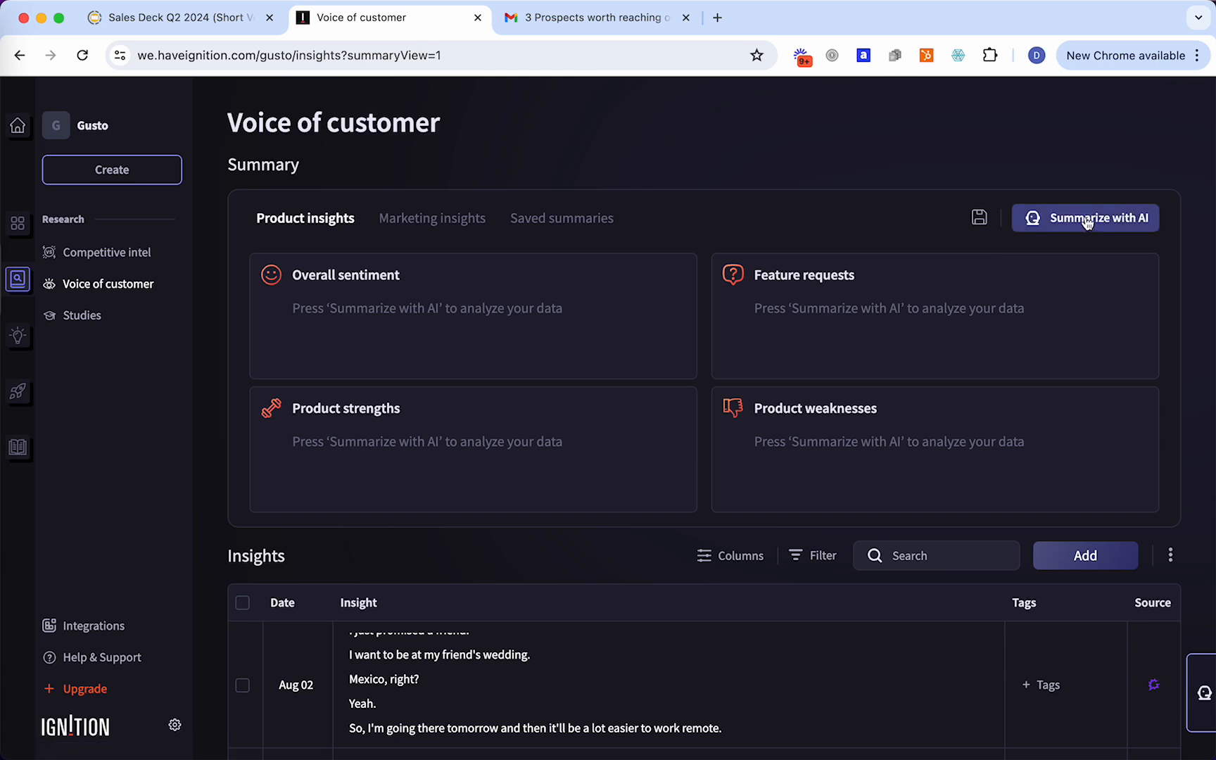
click(1088, 220)
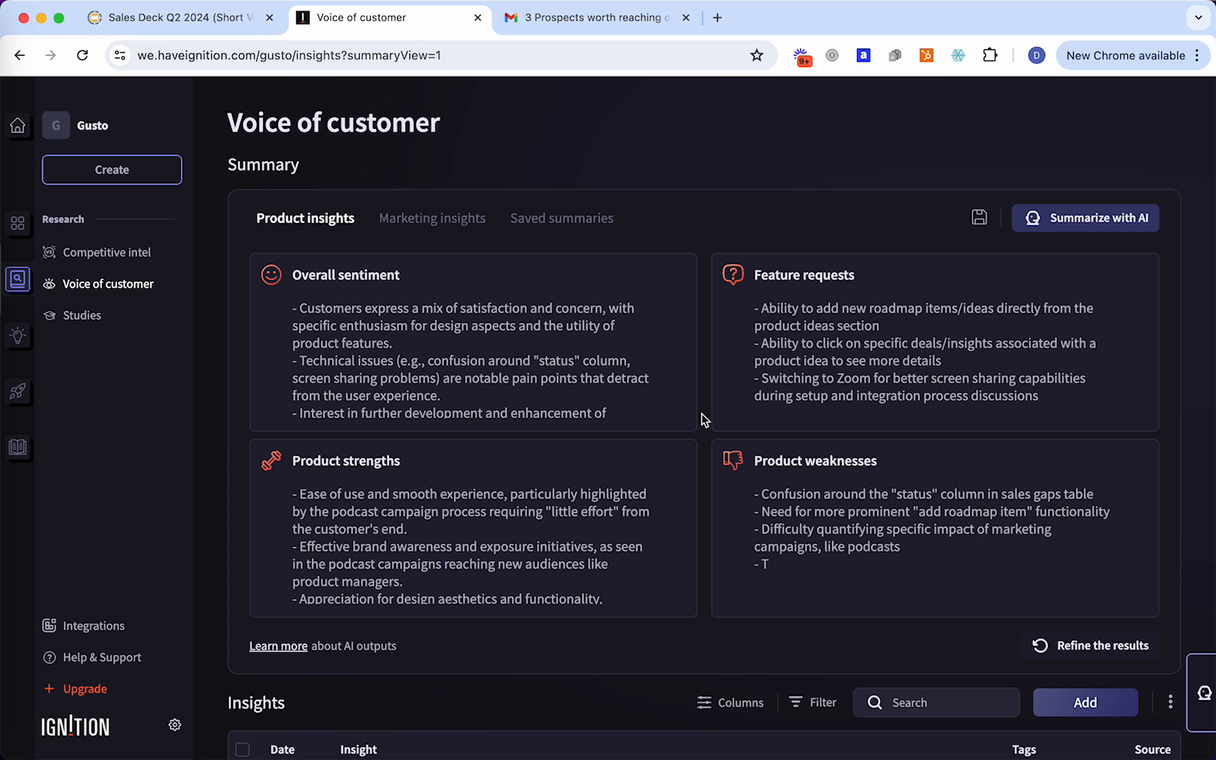
- Refine the product insights summary with the context "I want to see all of these insights for only customers who talked about pricing"
scroll(701, 414, down, 1)
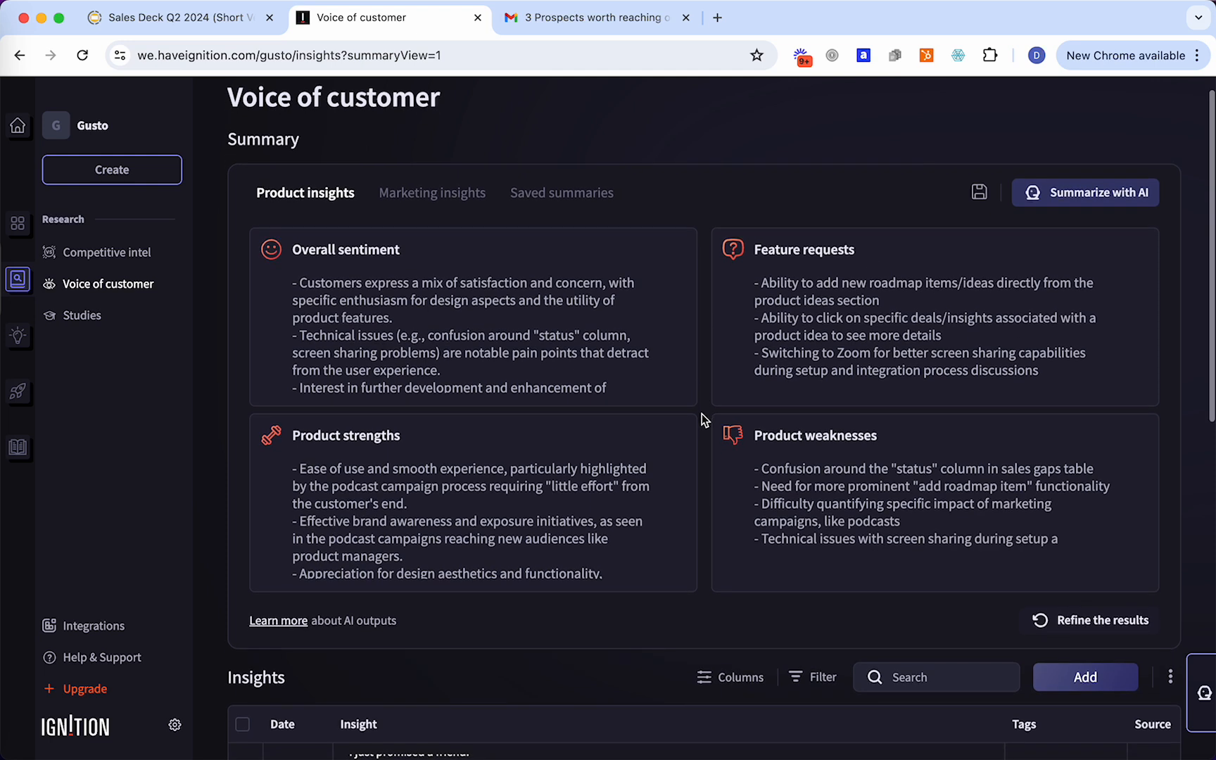
click(1072, 620)
click(526, 442)
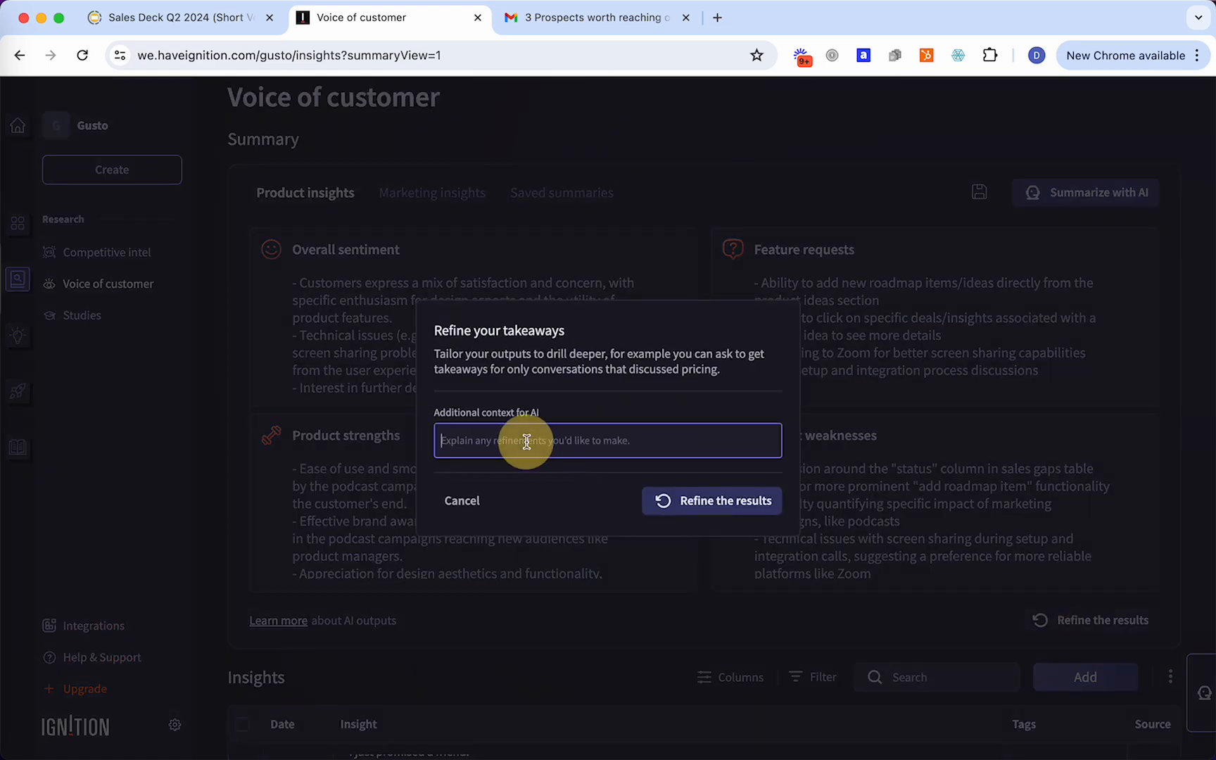
text(d)
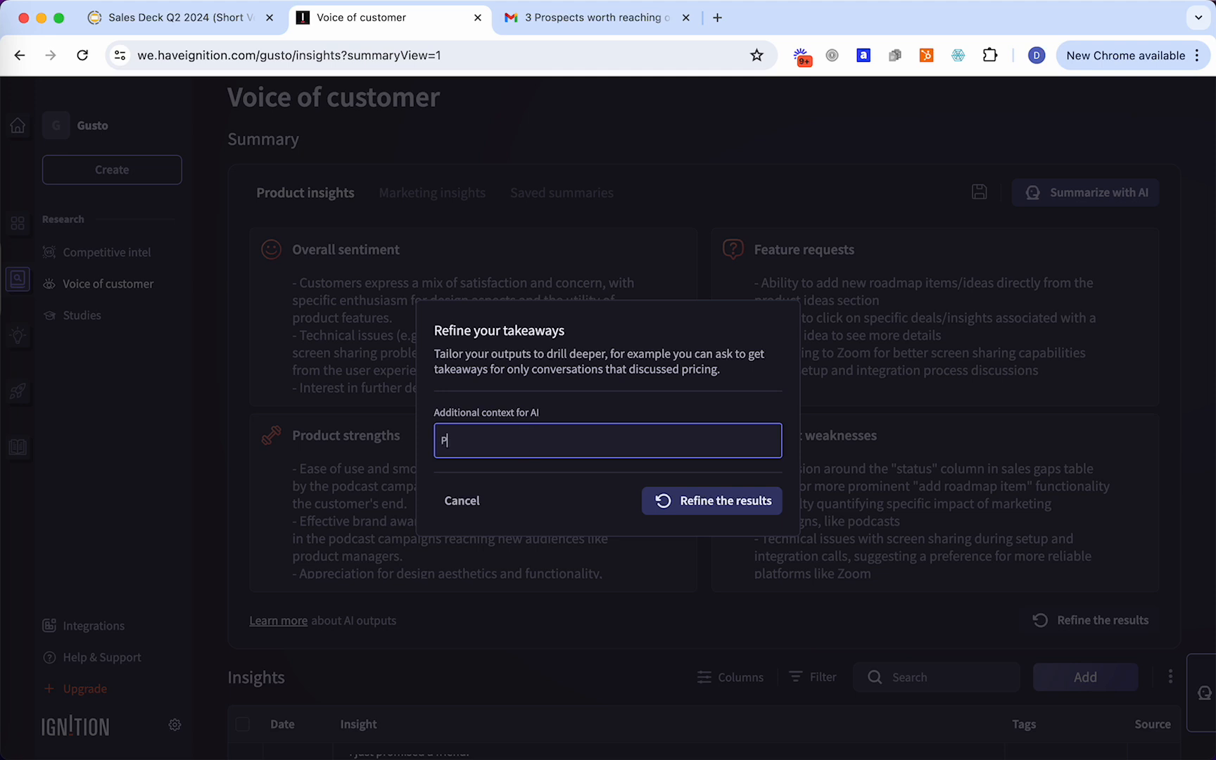
key(BackSpace)
text(I)
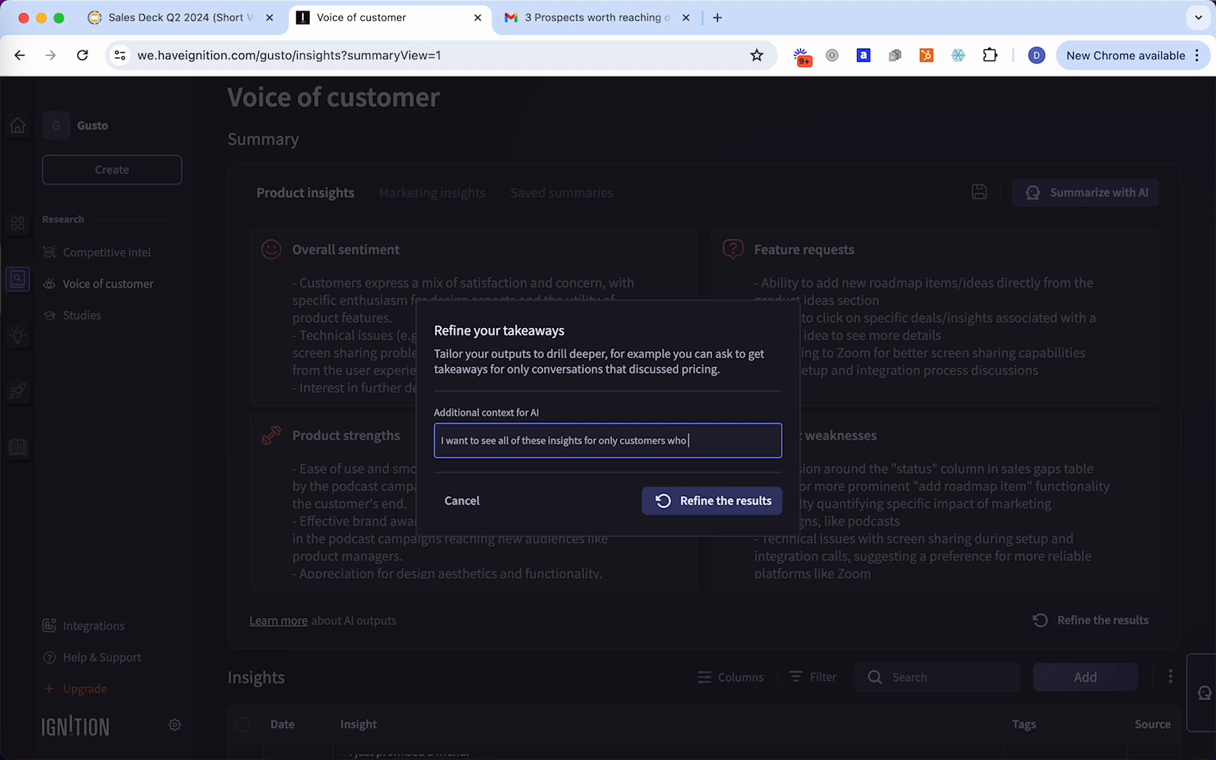
text(ricing)
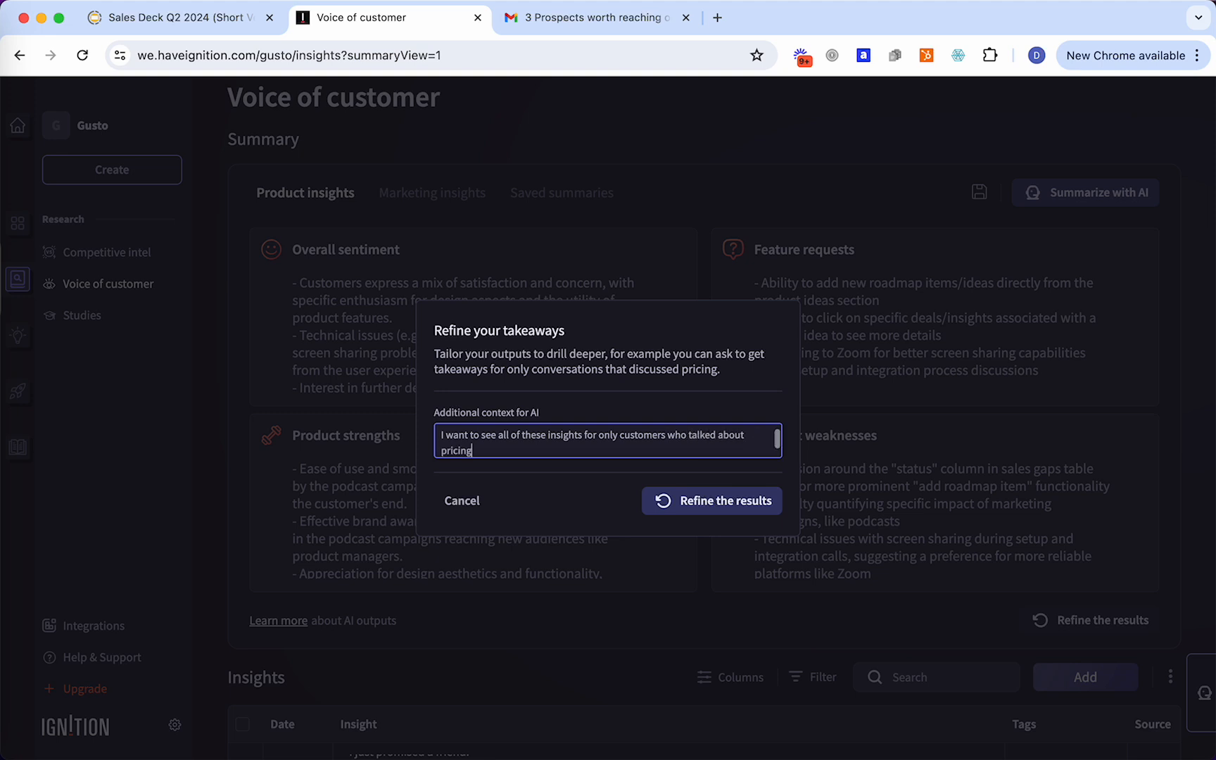
click(685, 504)
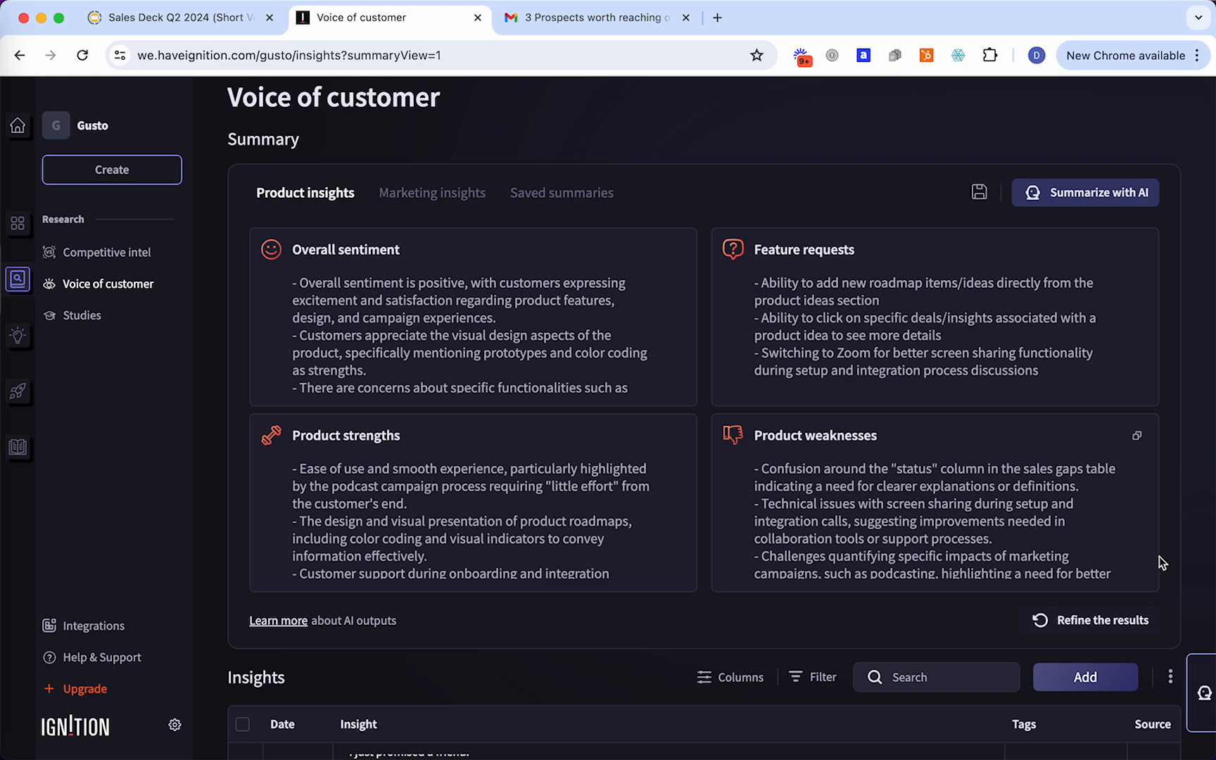
- Ask the Copilot AI Assistant "Can you tell me what customers are confused about with our product?" and close the chat after its answer
click(1204, 693)
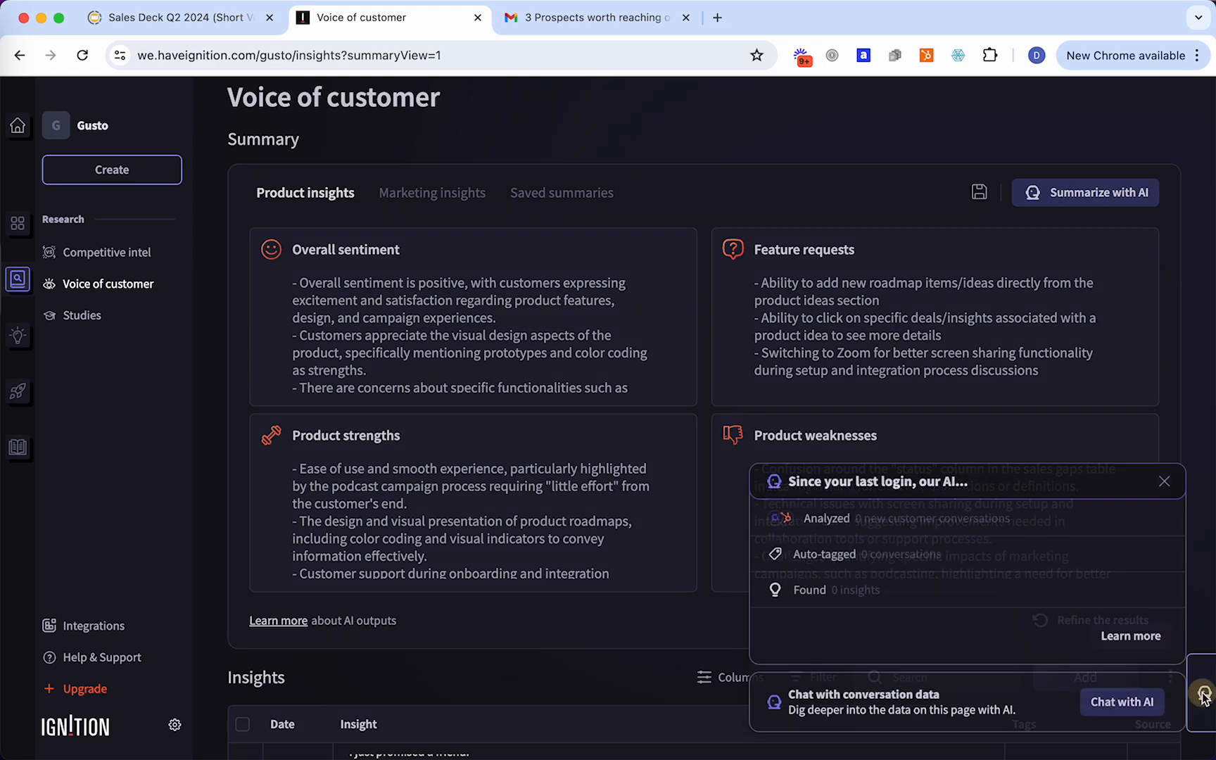
click(1110, 704)
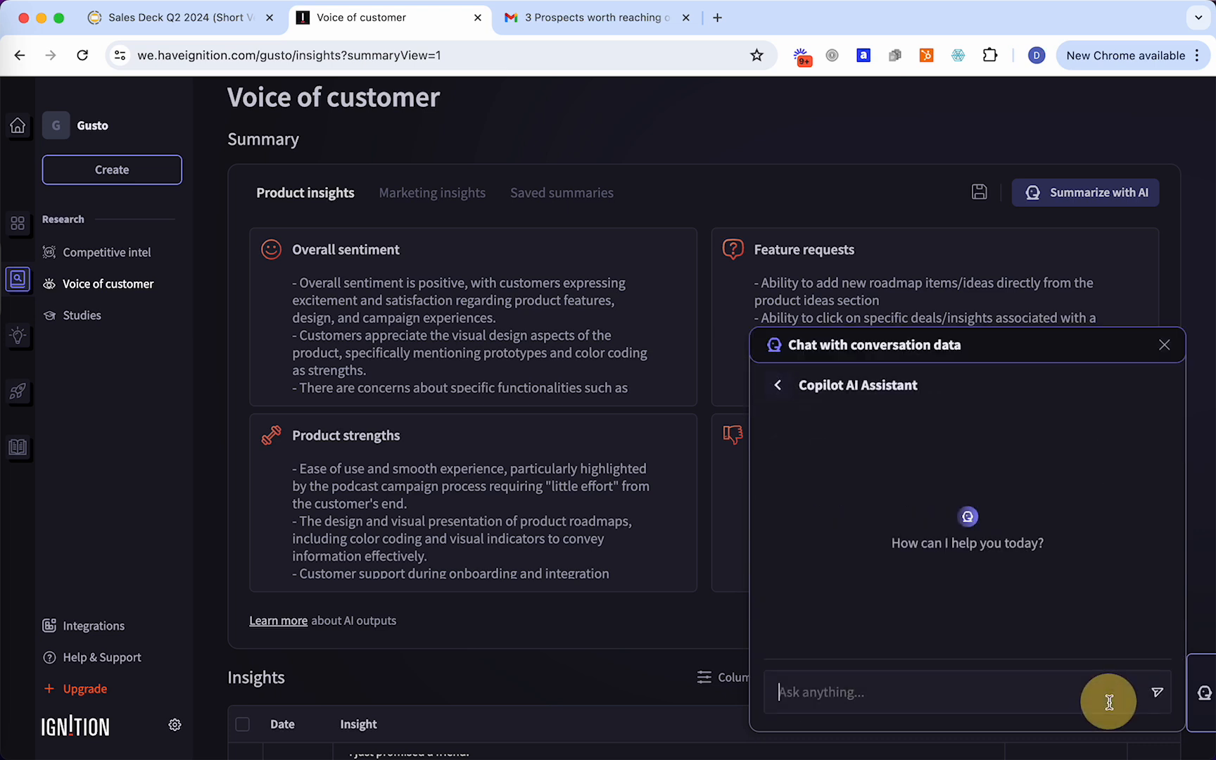
text(Can you)
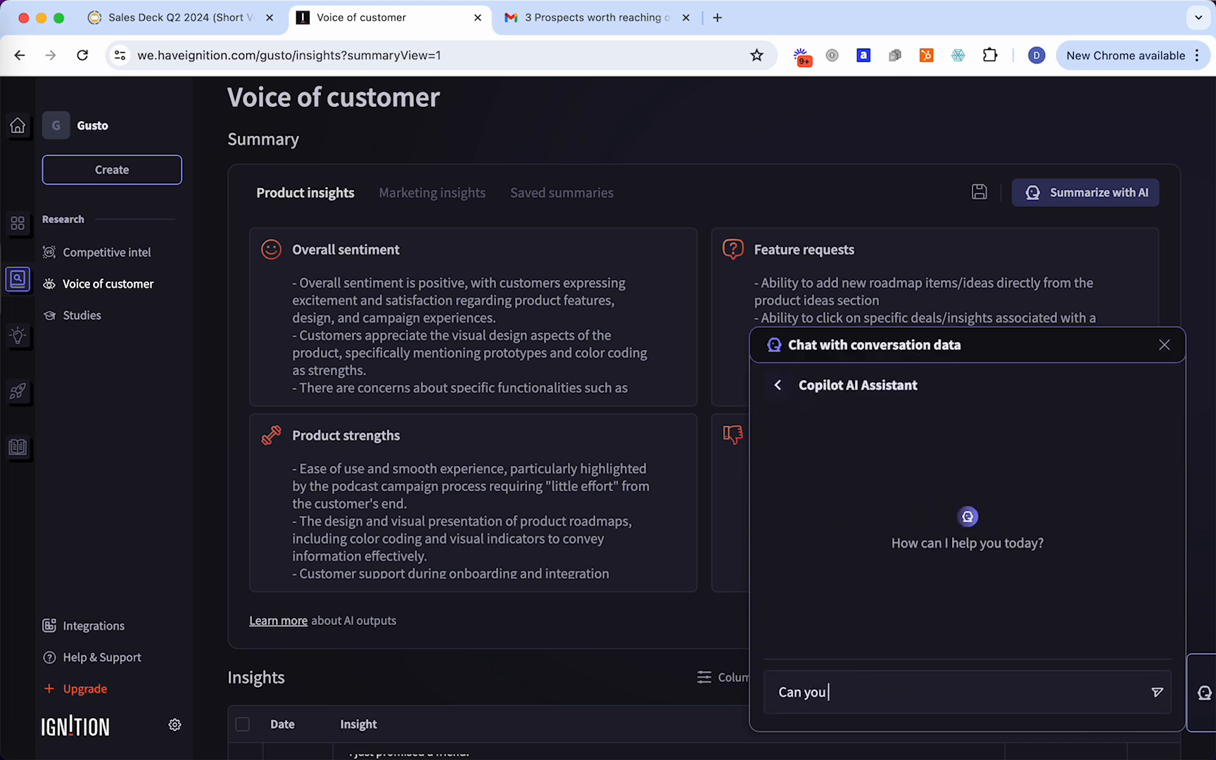
text( tell me what customrs love)
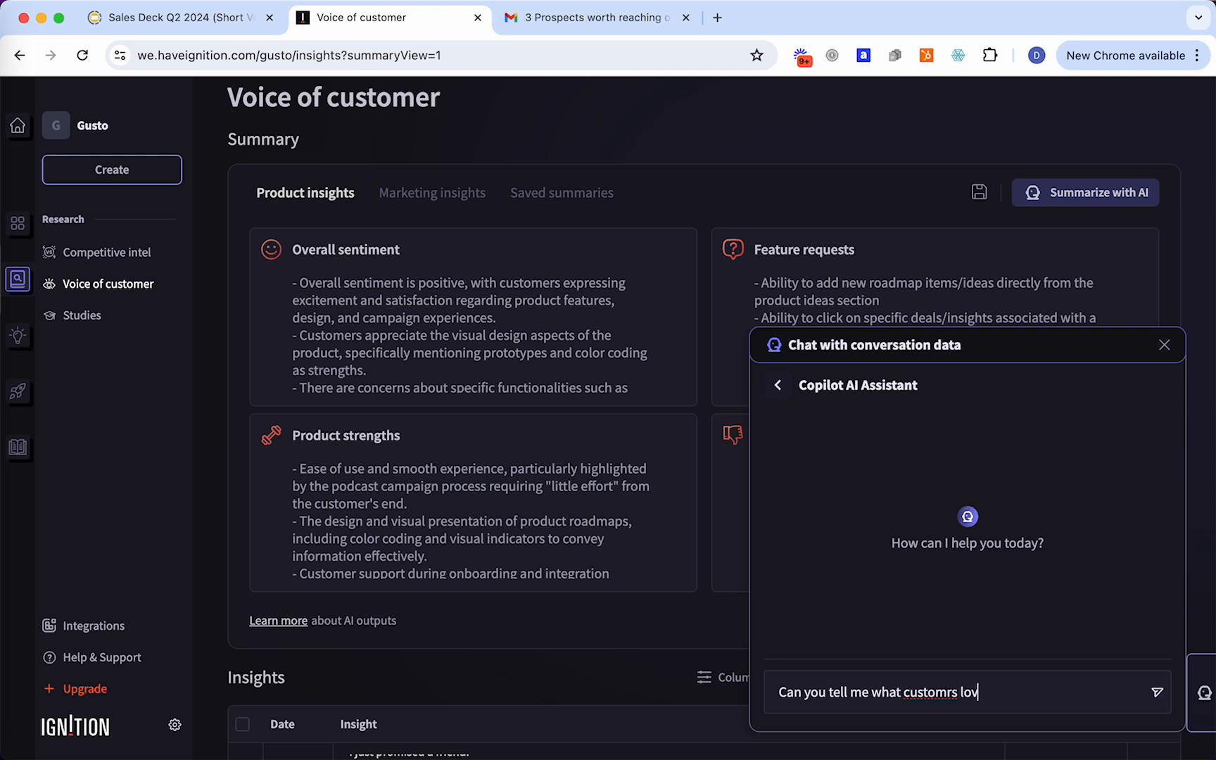
key(BackSpace)
key(BackSpace)
key(BackSpace)
key(BackSpace)
key(BackSpace)
key(BackSpace)
key(BackSpace)
text(ers are confust)
key(BackSpace)
text(ed about with our product?)
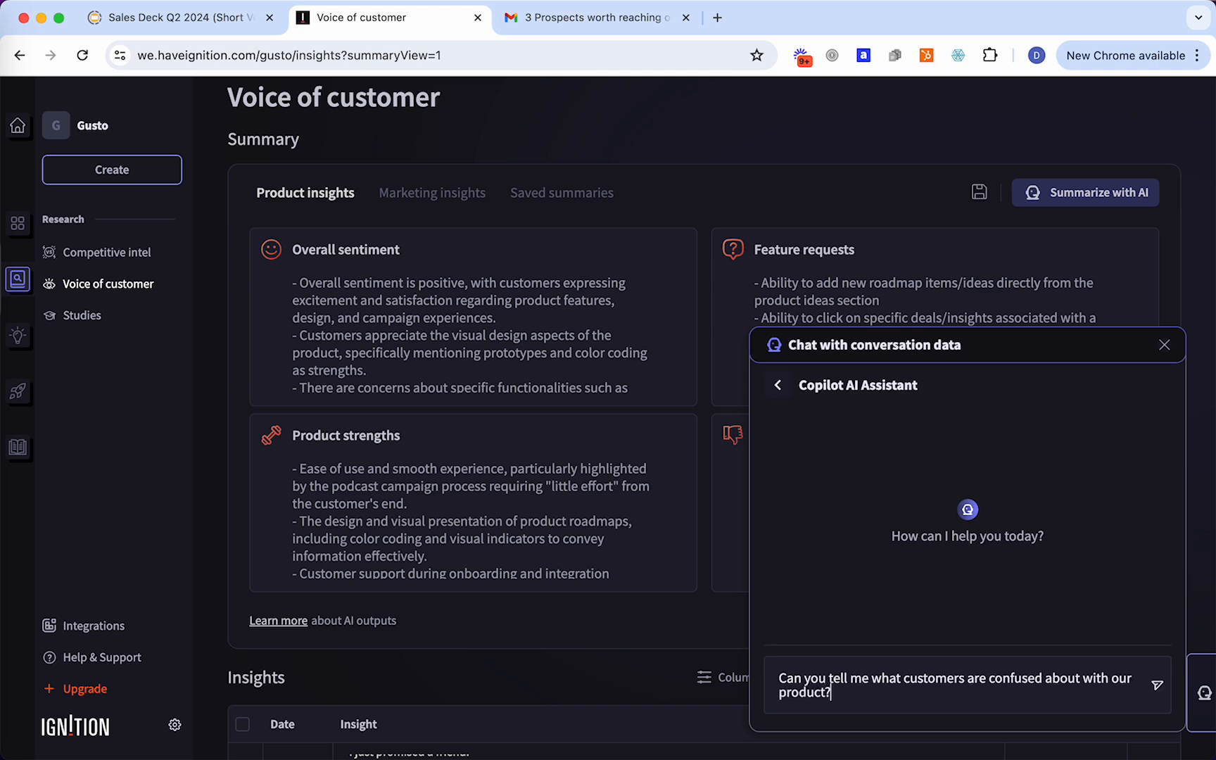
key(Return)
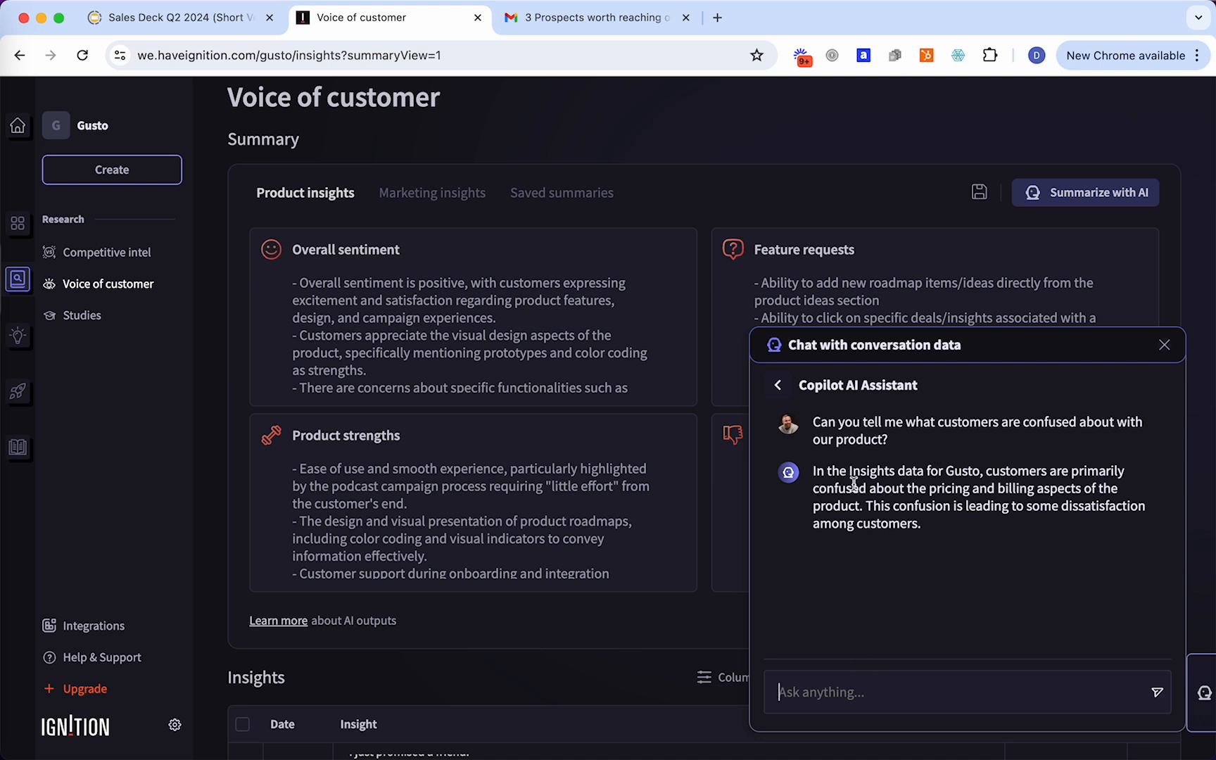
click(1165, 347)
- Switch to the 101 videos document in Google Docs to check the Voice of customer outline, and return to the Ignition window
key(ctrl+Up)
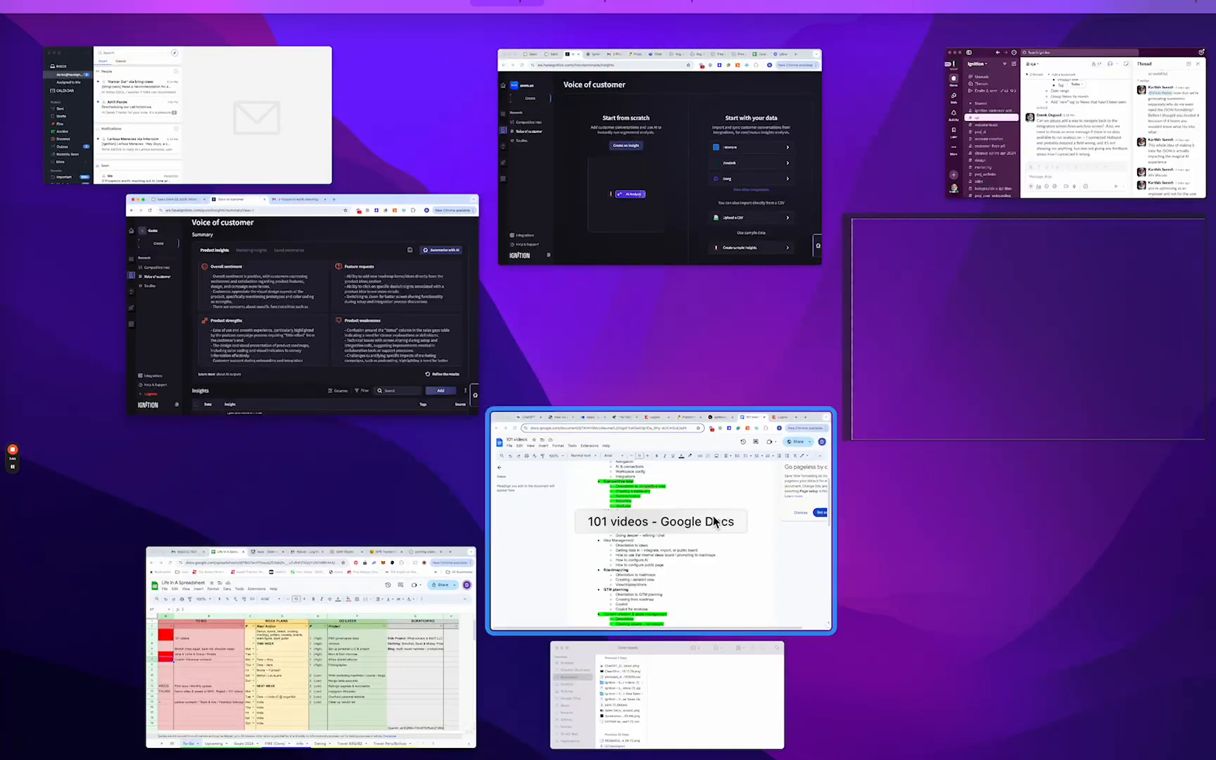
click(615, 567)
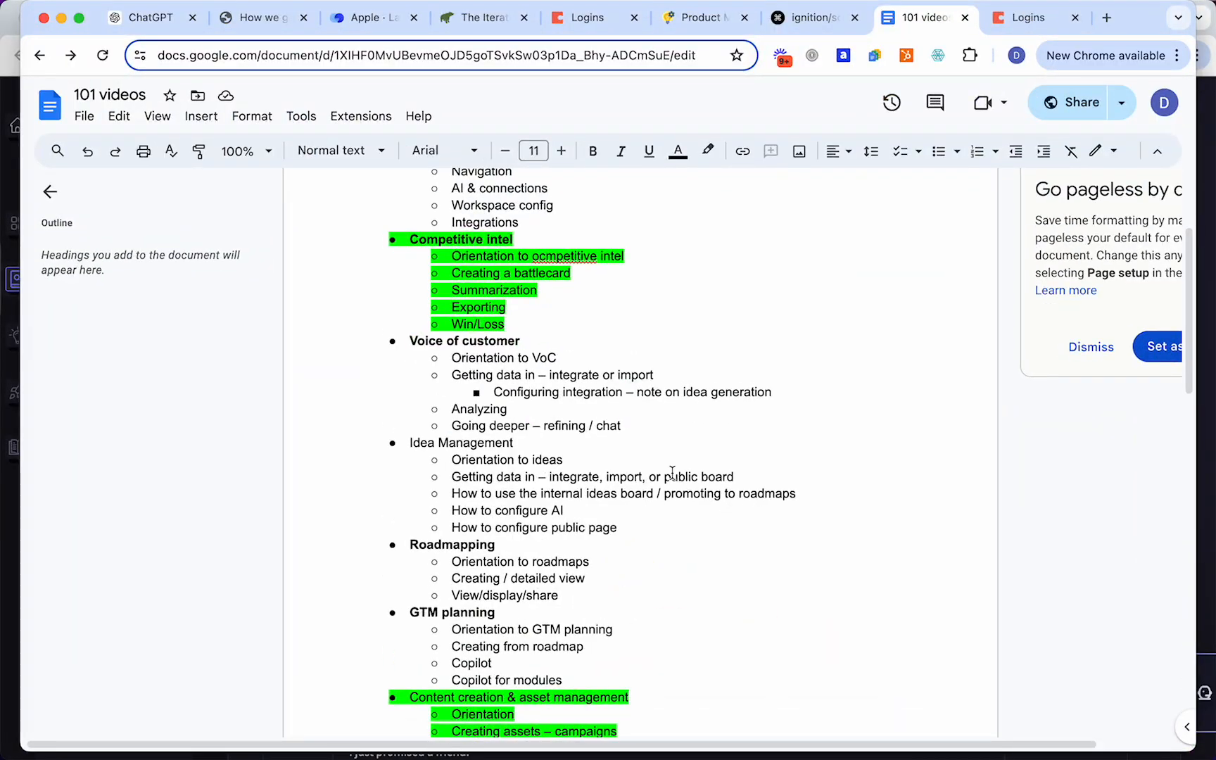
key(ctrl+Up)
click(393, 315)
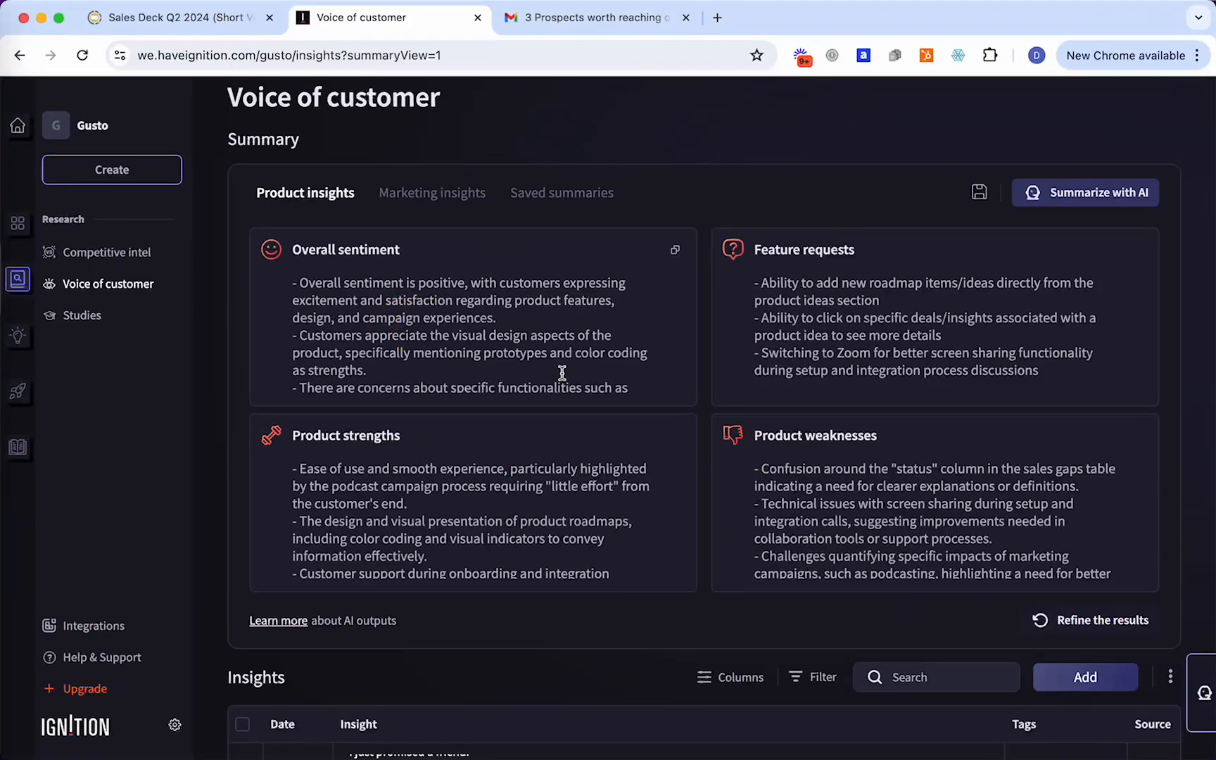